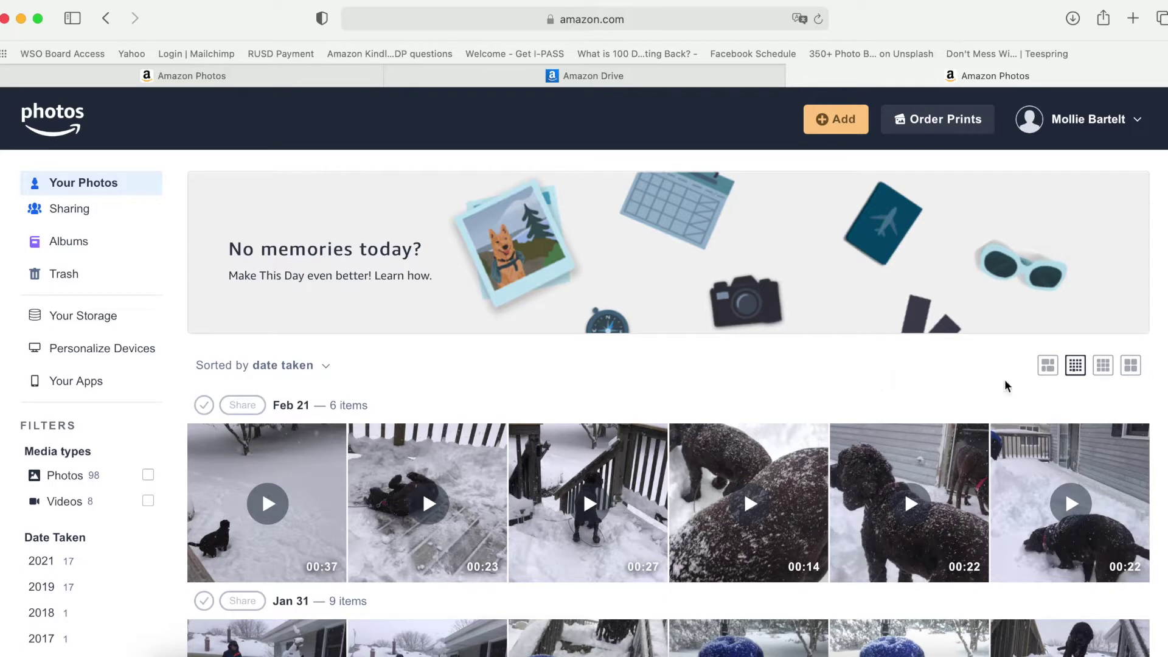
Step: Preview the other photo layouts in the library and return to the smallest thumbnail grid
click(1047, 365)
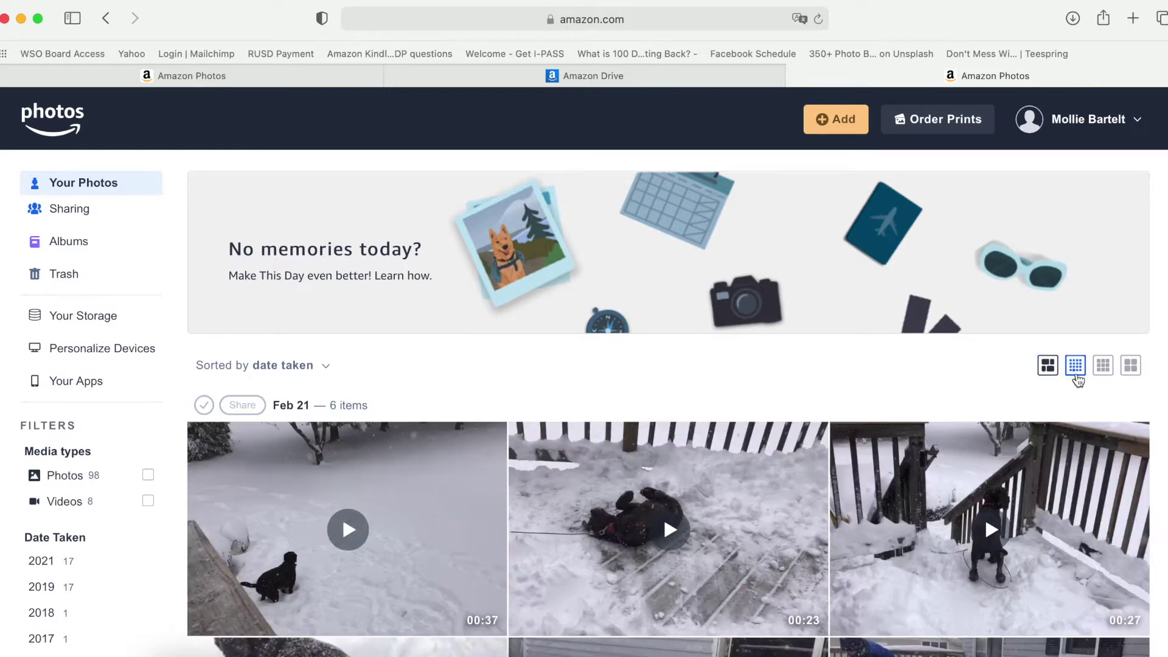
click(1103, 365)
click(1129, 366)
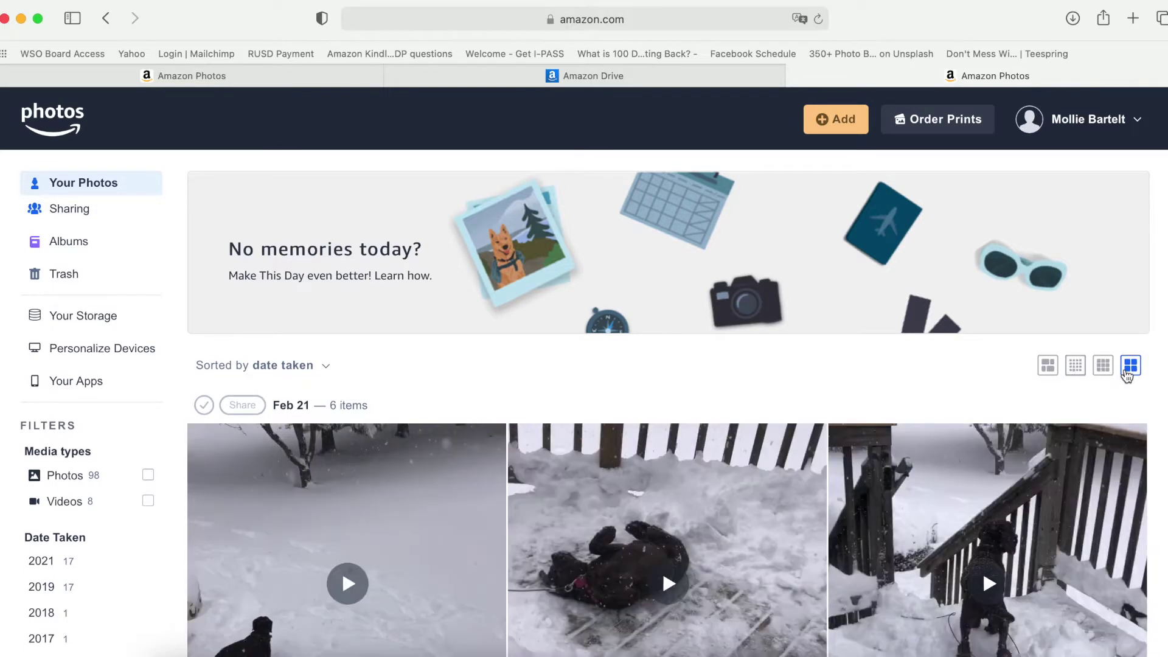
click(1075, 367)
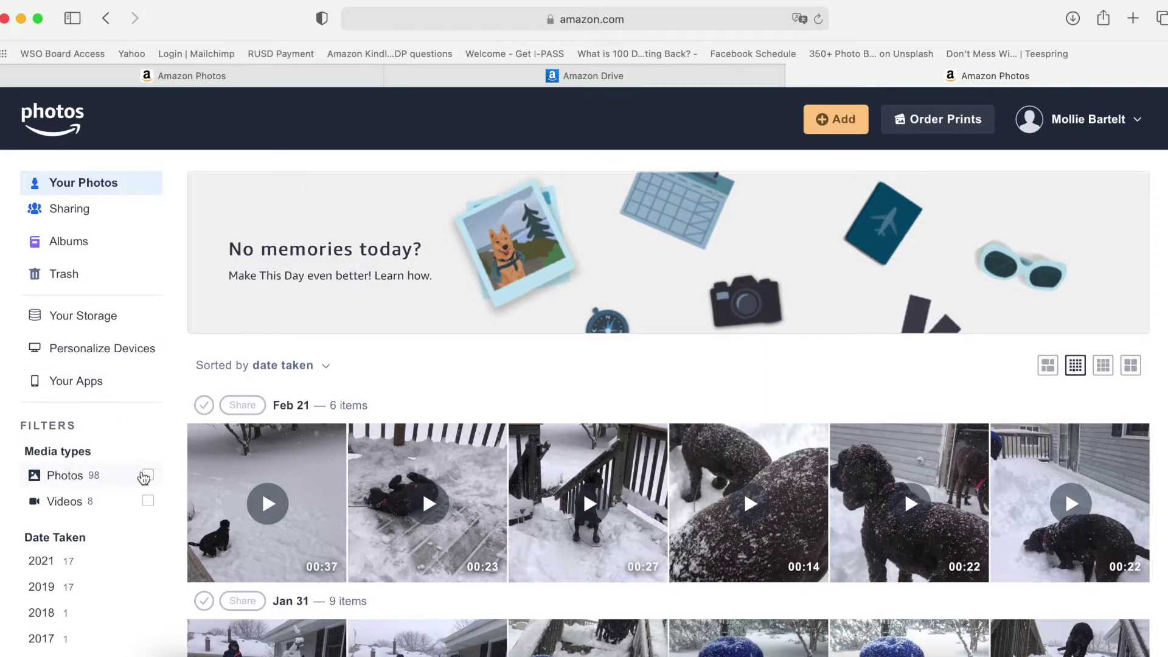
Step: Filter the library by photos only and by videos only, removing each media type filter after viewing it
click(148, 476)
click(149, 476)
click(150, 502)
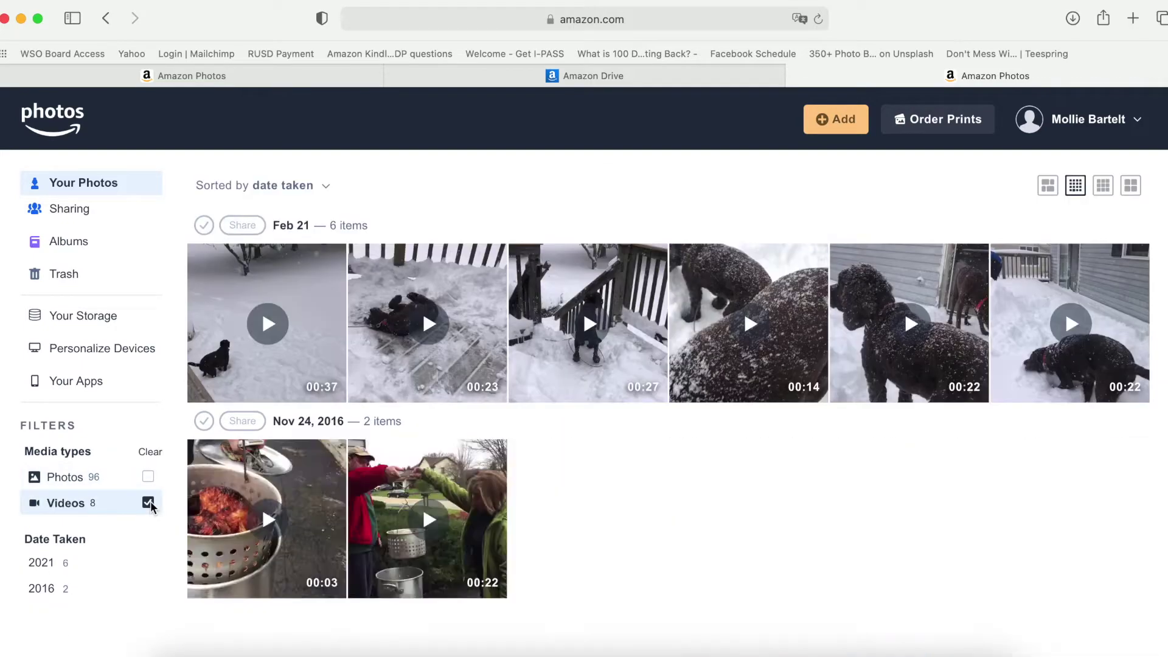
click(150, 502)
Step: Filter the library by date taken for 2021 and for 2016, and clear the date filter
scroll(152, 504, down, 2)
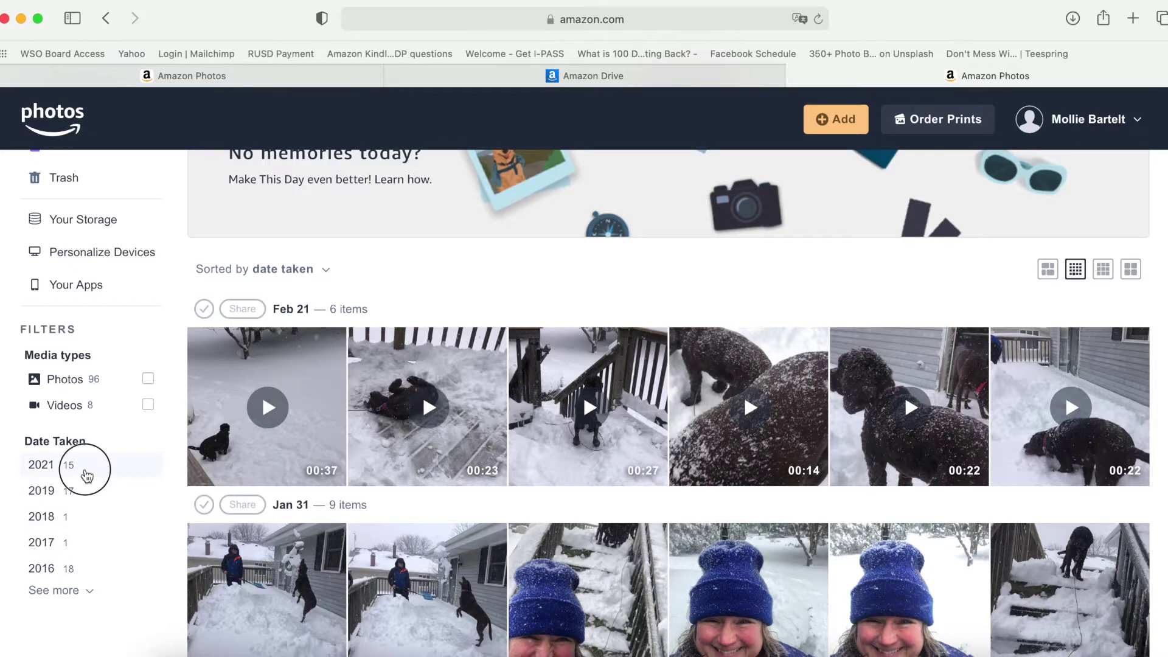
click(86, 475)
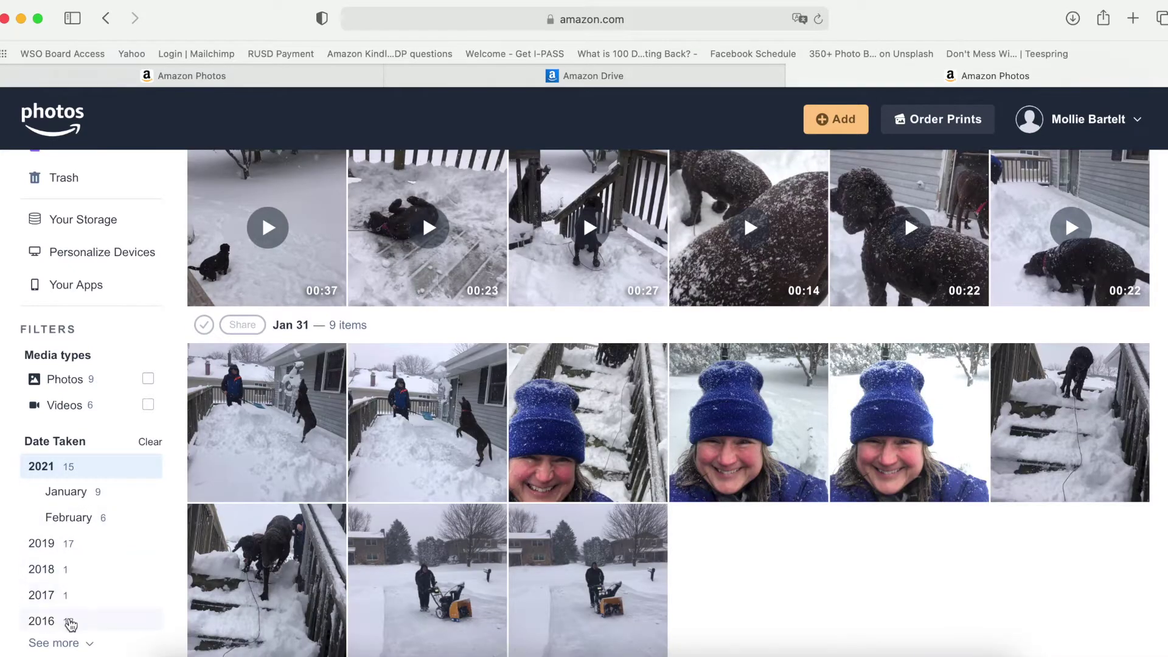
click(70, 620)
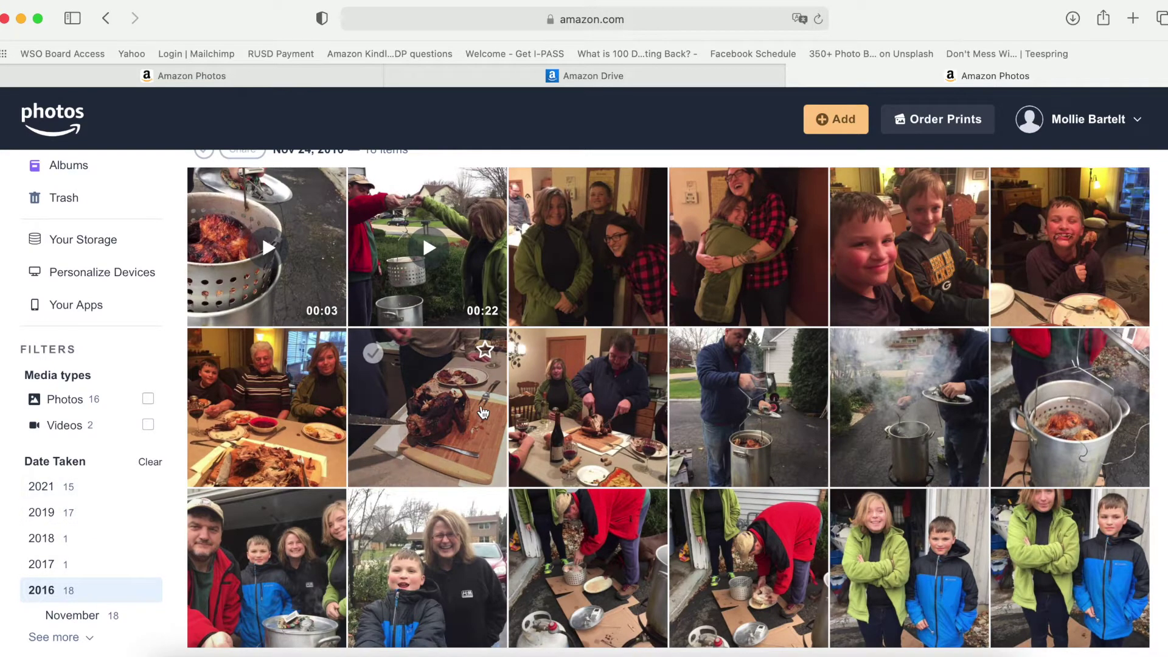
click(149, 462)
Step: Browse the photo timeline, view the This Day memories page from the banner, and return to the library
scroll(1165, 380, down, 4)
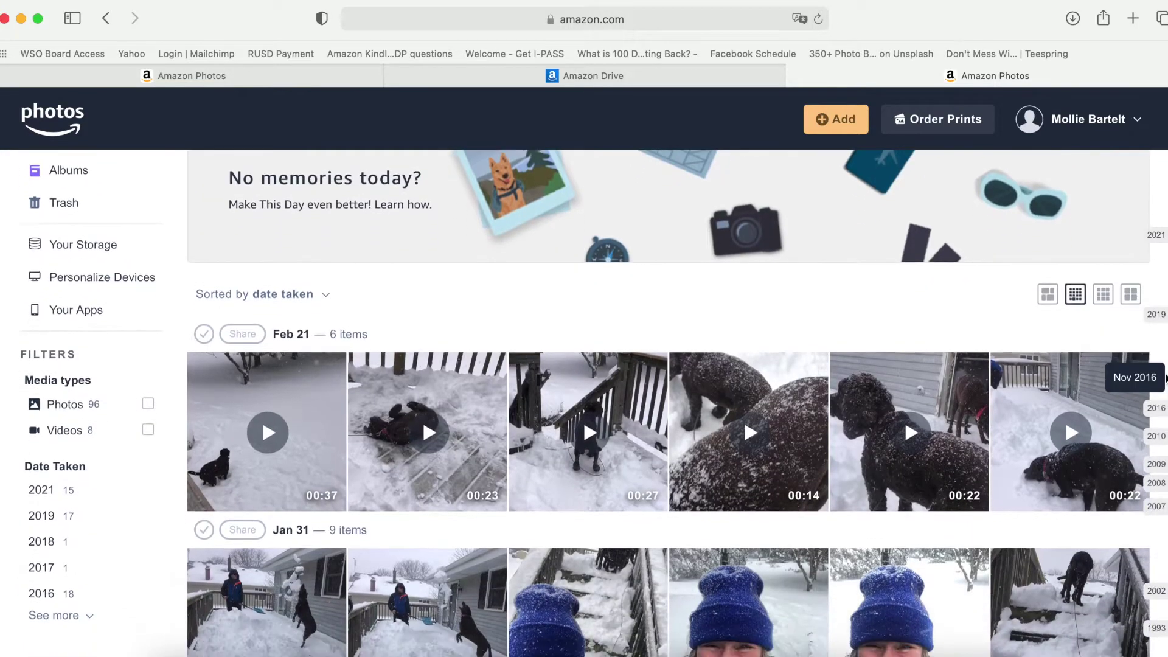
scroll(1165, 378, down, 2)
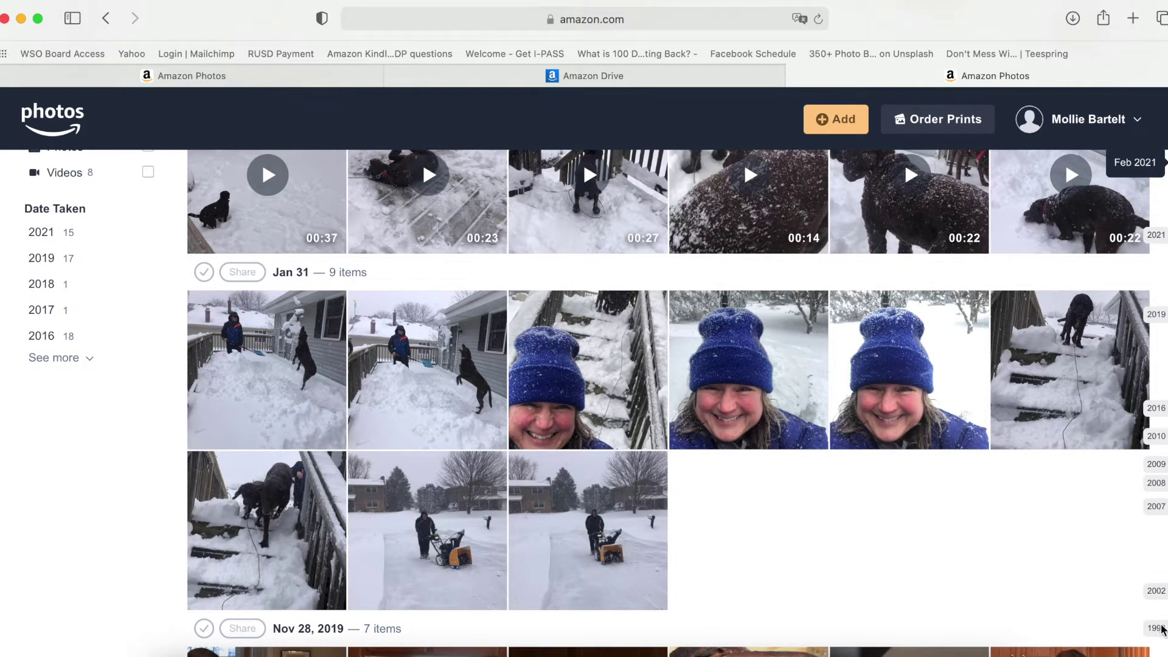
scroll(1159, 536, up, 5)
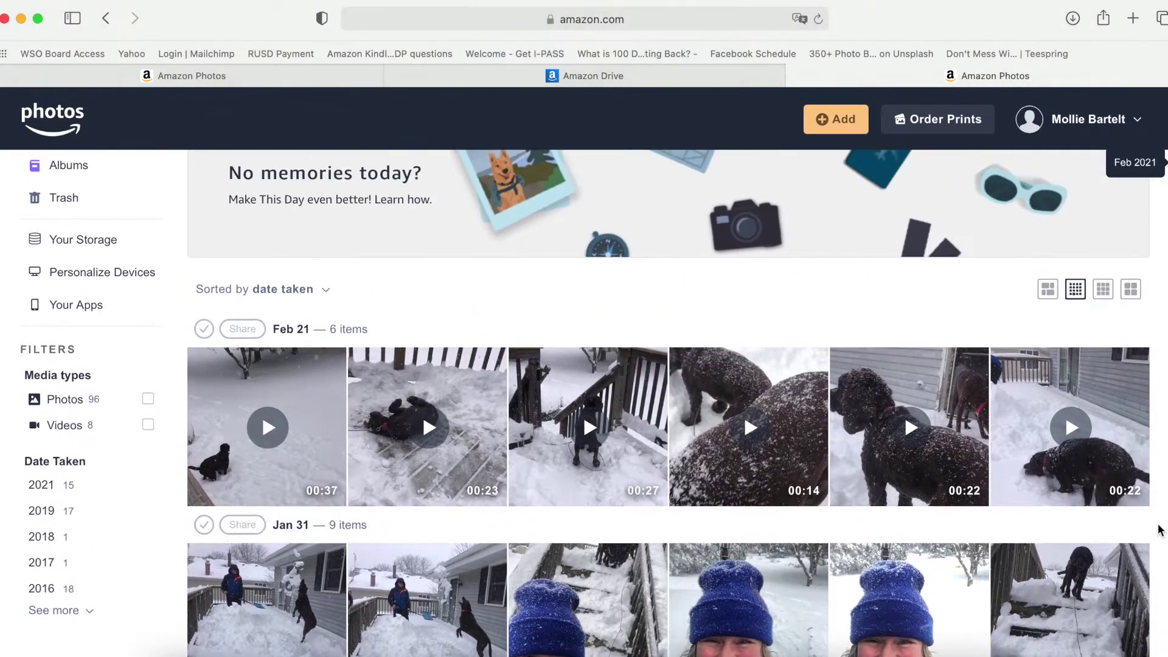
scroll(1161, 530, up, 2)
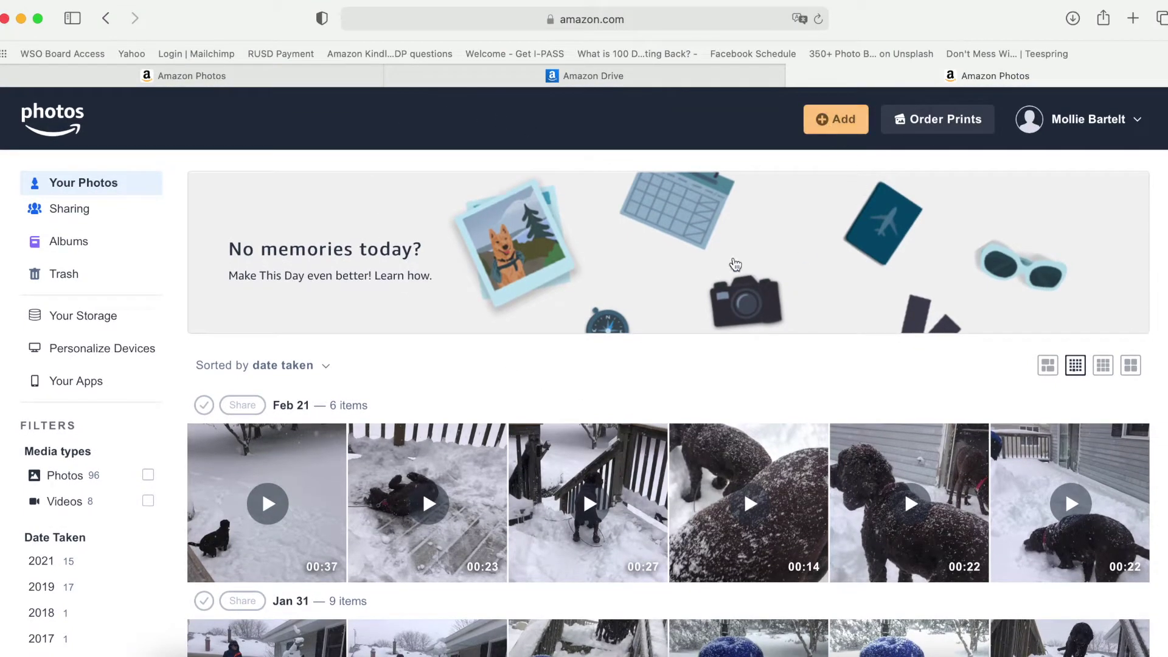
click(308, 279)
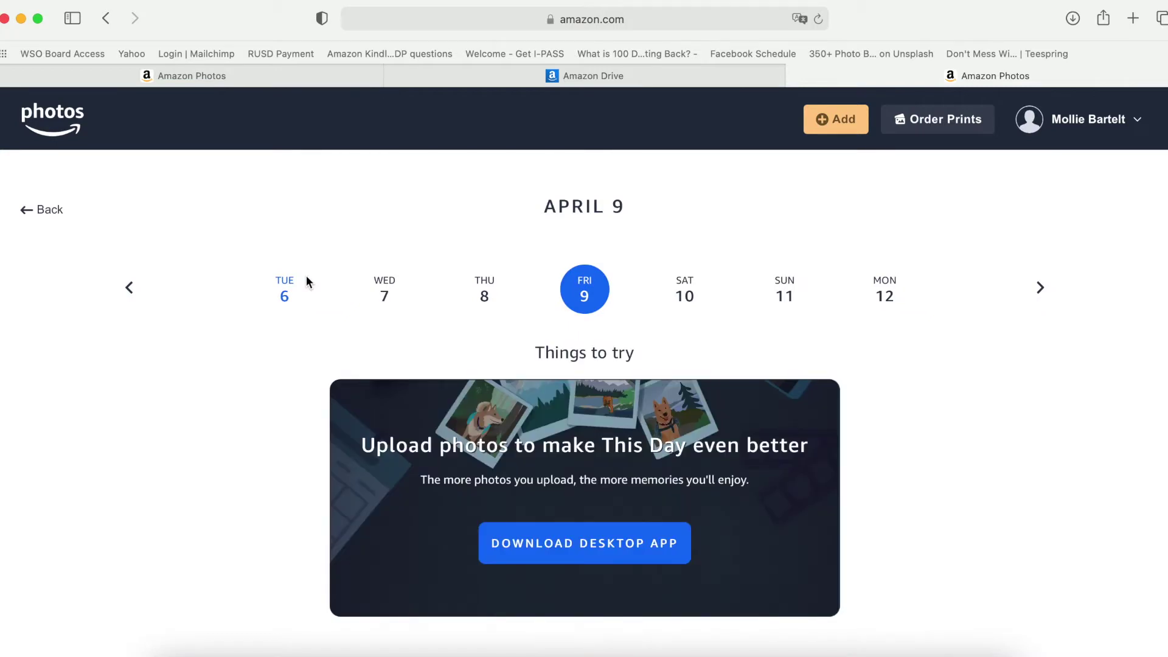
click(39, 208)
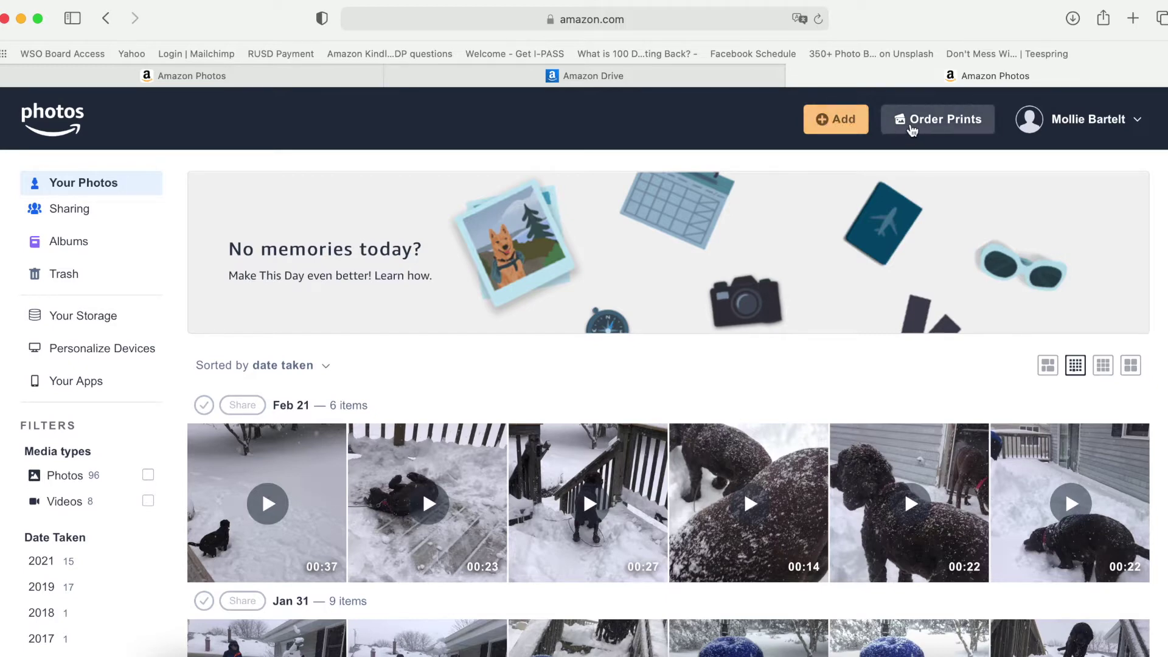
Step: Review the product choices for ordering prints and close the list
click(913, 129)
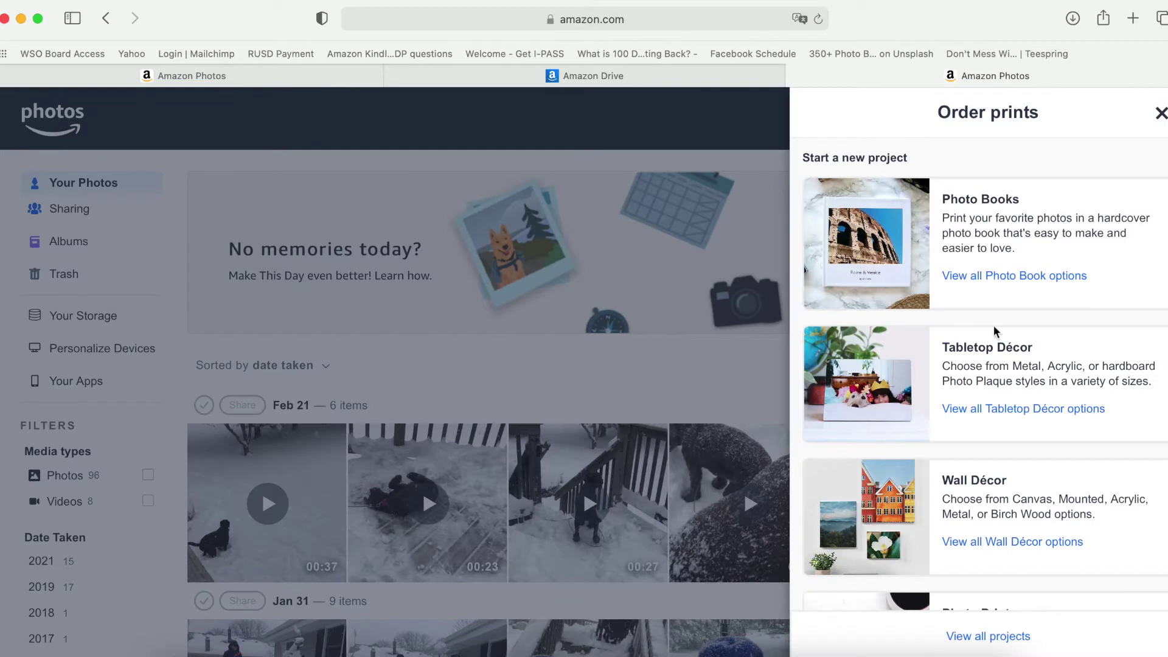
scroll(996, 331, down, 5)
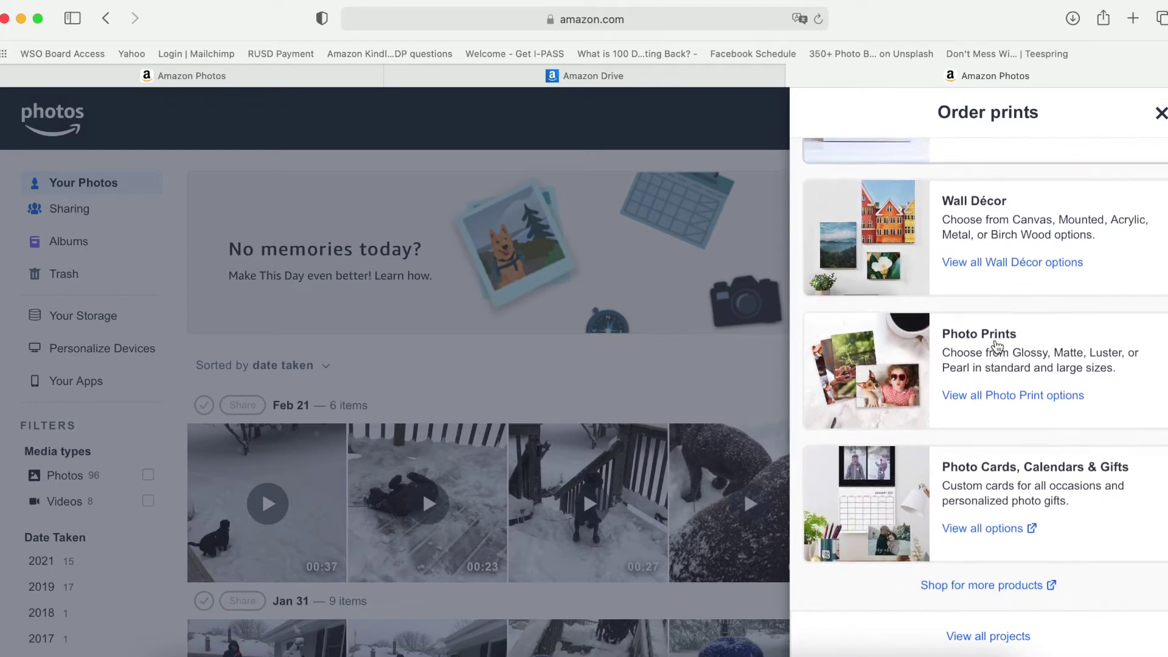
scroll(996, 345, up, 5)
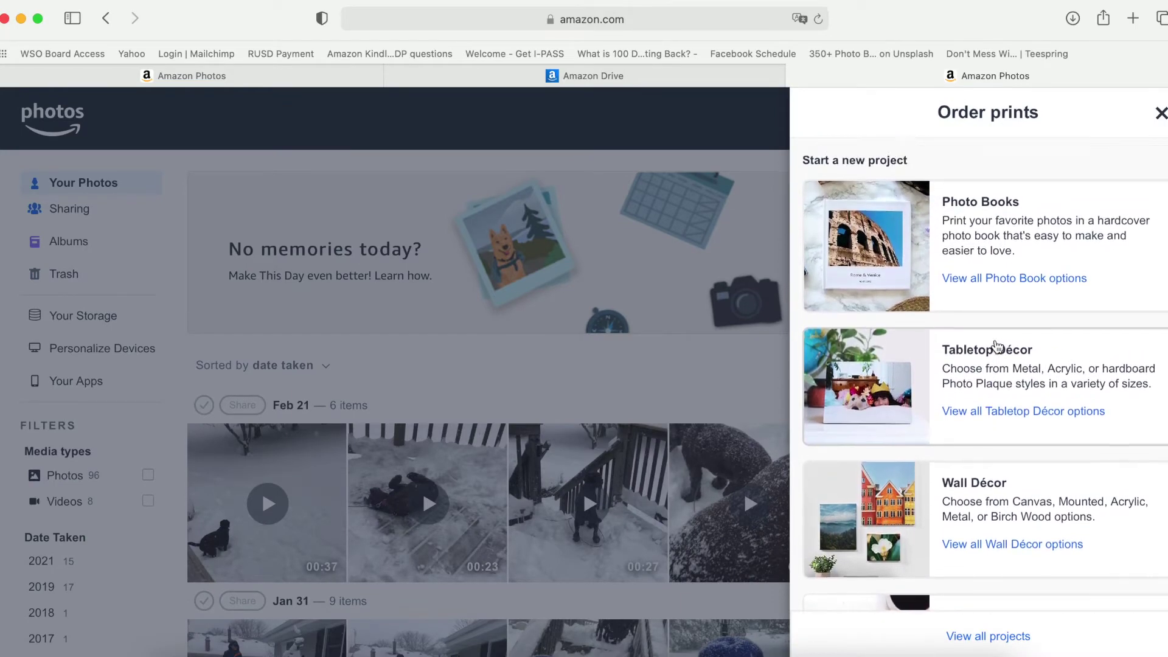
click(1161, 113)
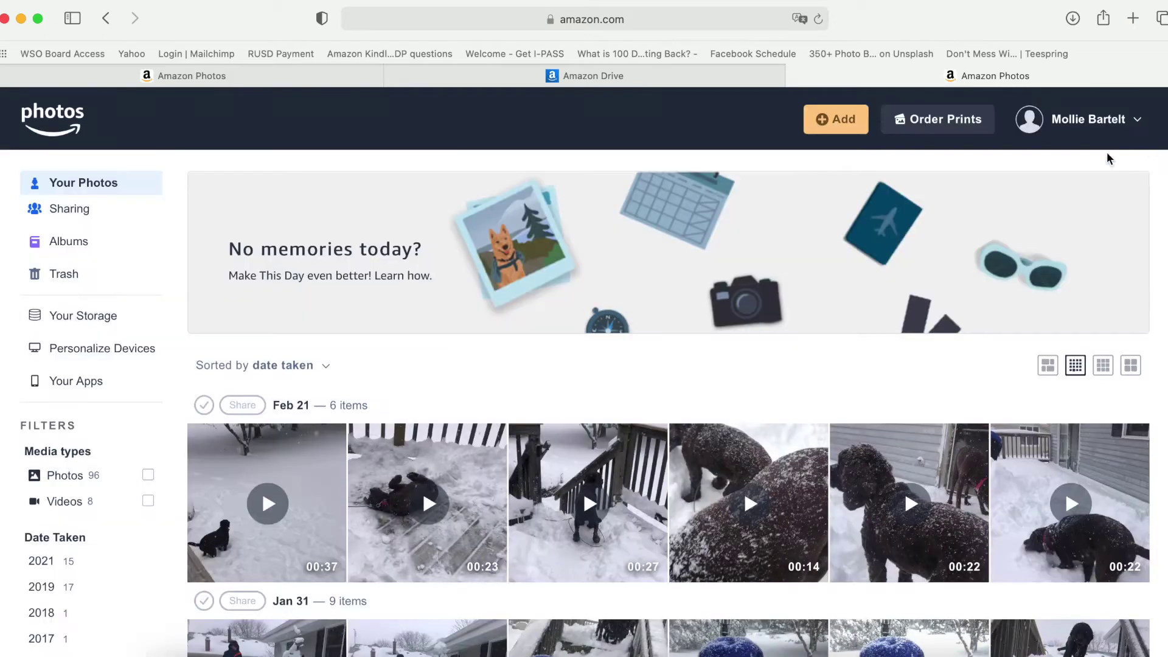
Step: Look over the account options and view the Sharing page
click(1132, 122)
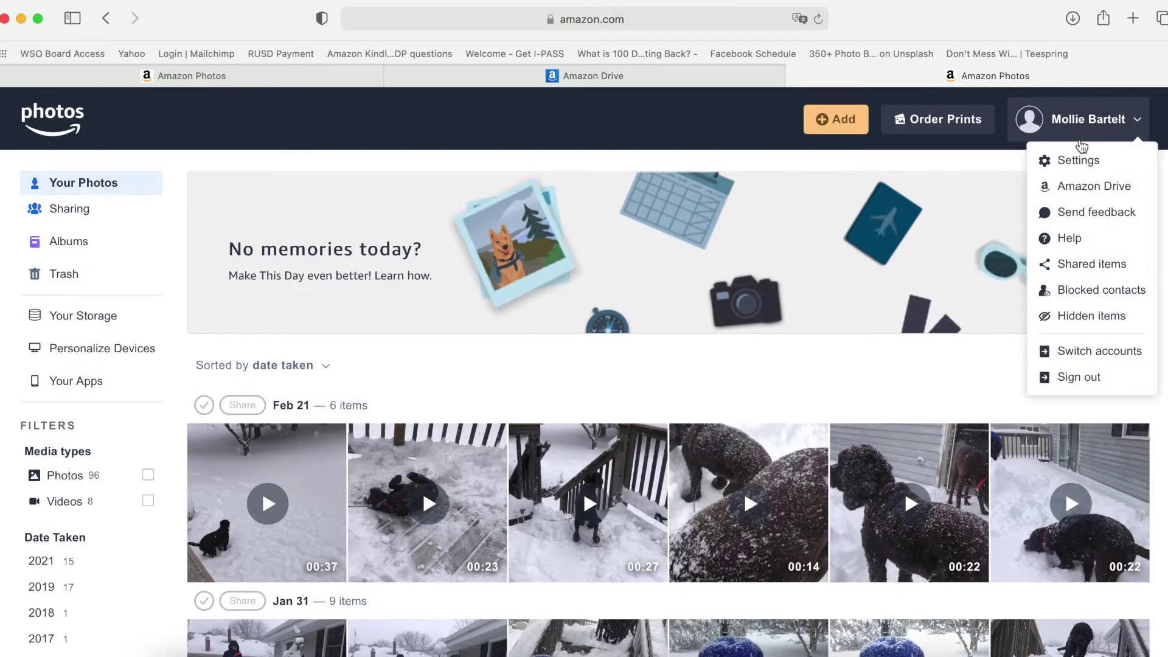
click(929, 169)
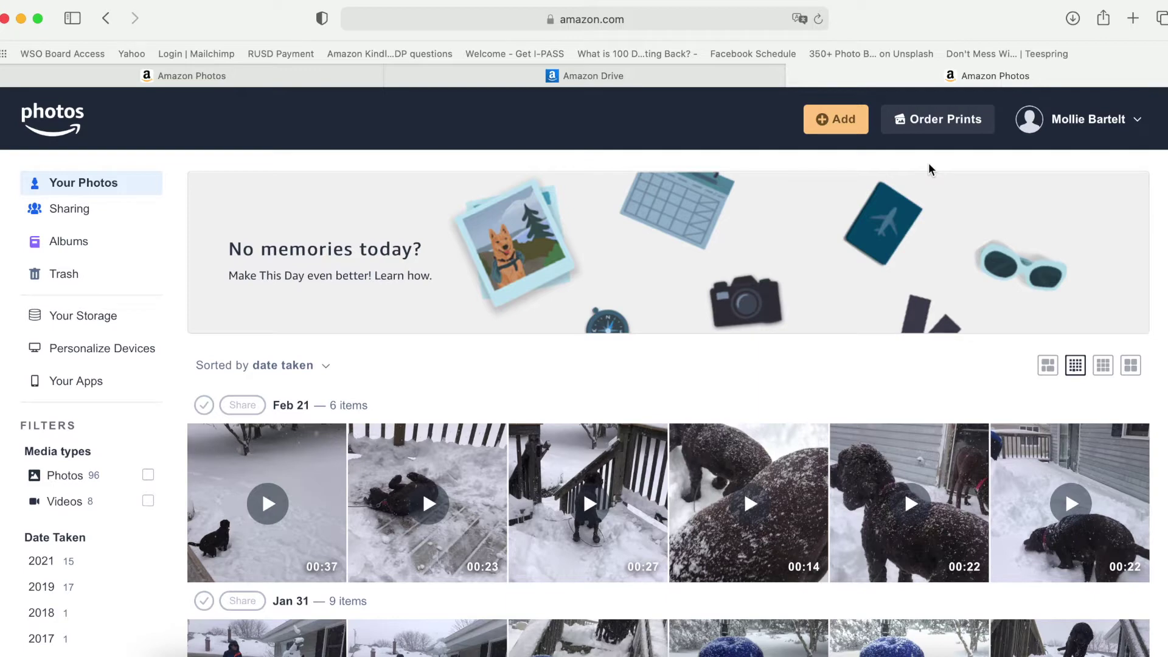
click(82, 216)
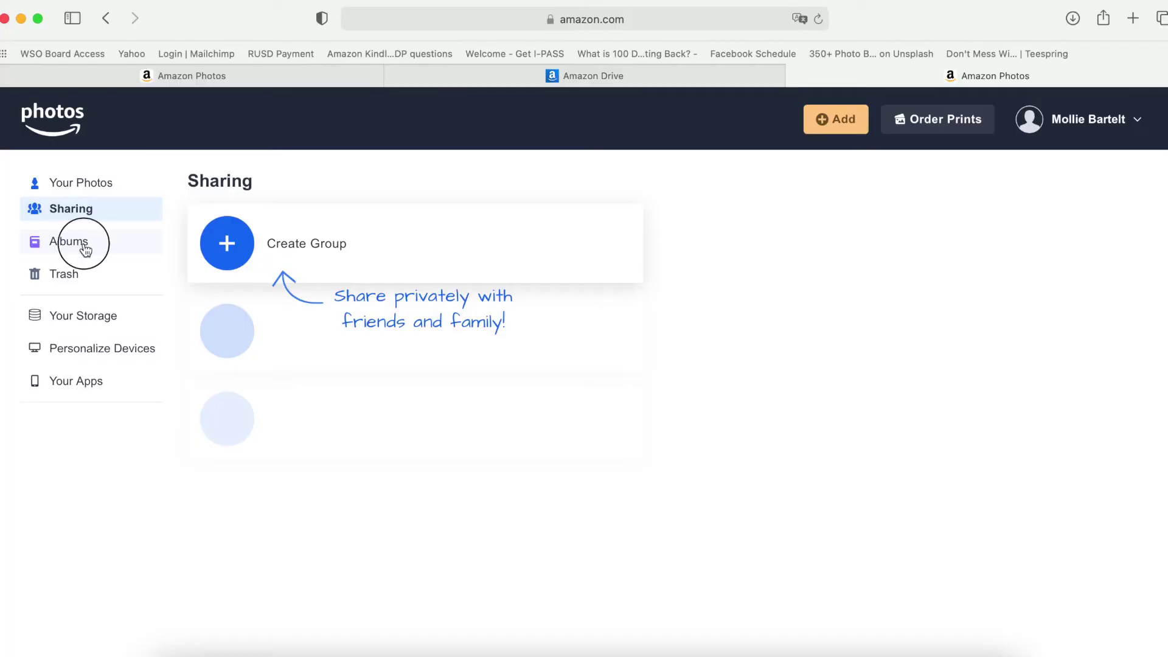
Step: Start a new album from the Albums page and select both photos dated Dec 30, 2011 for it
click(83, 243)
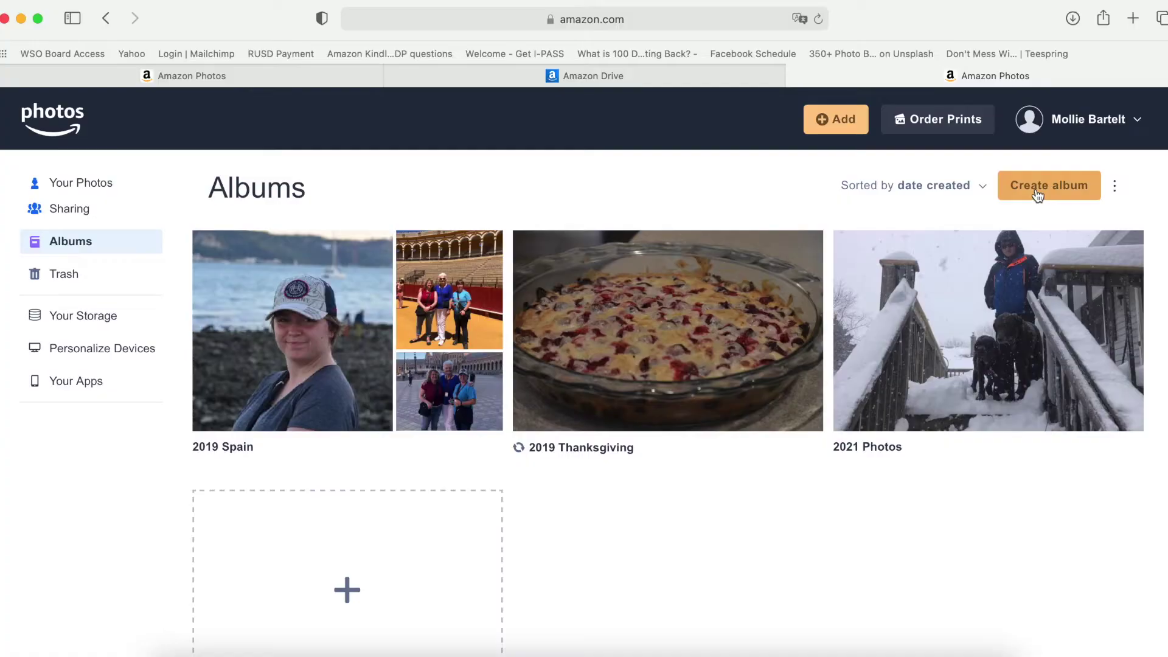
click(902, 258)
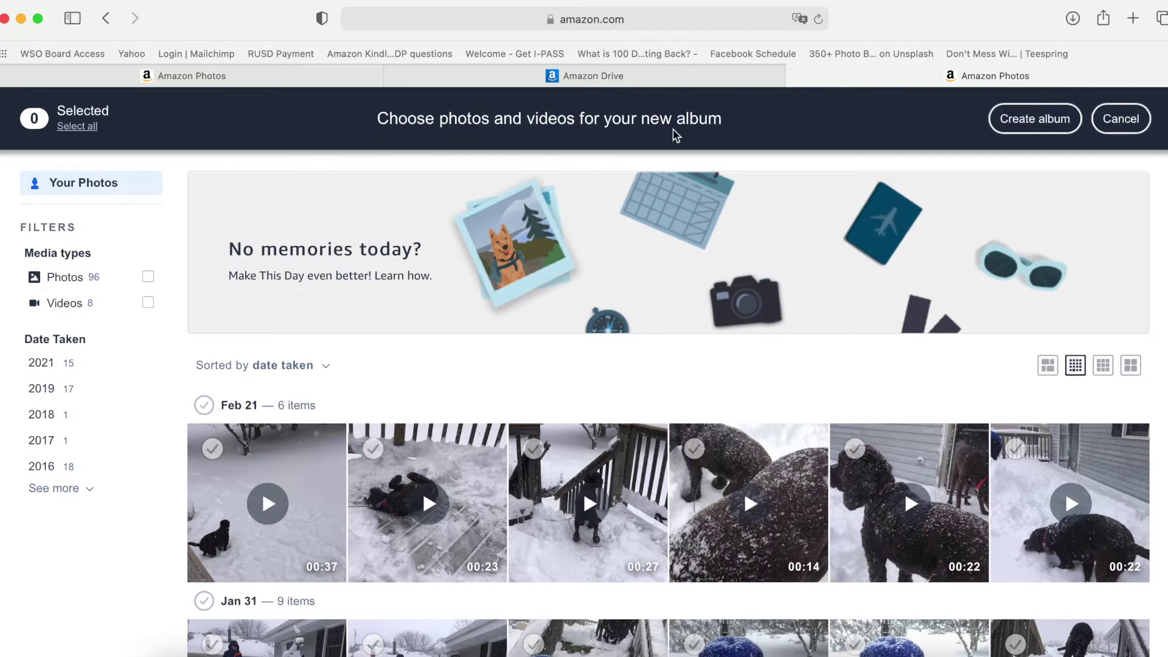
scroll(627, 432, down, 6)
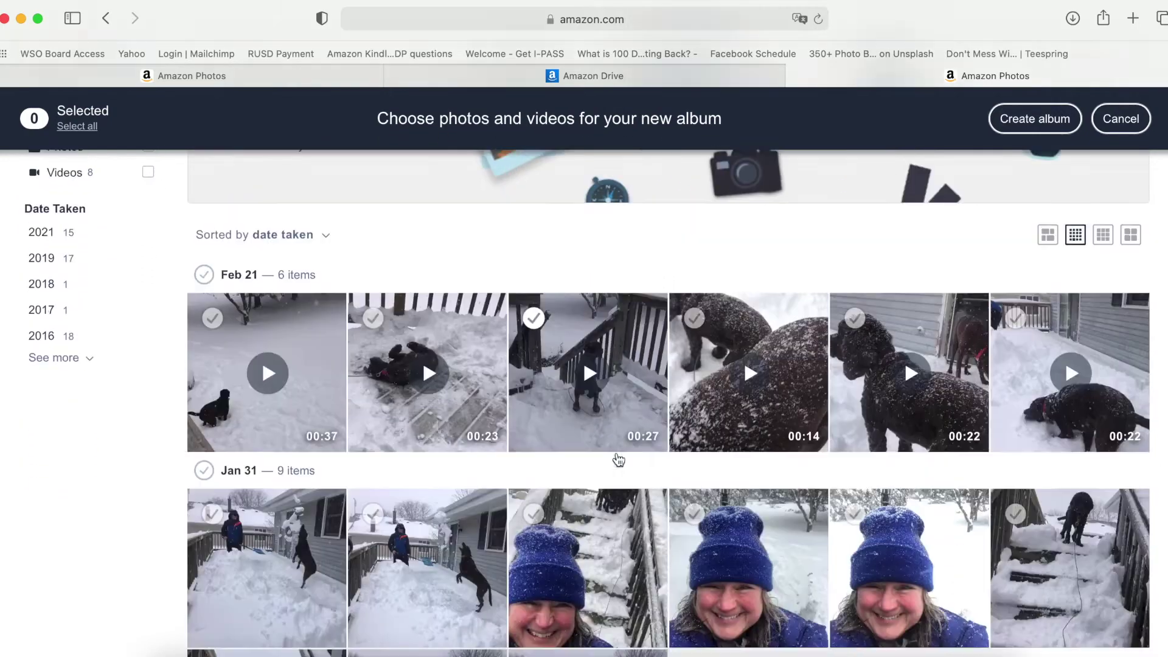
scroll(619, 460, down, 6)
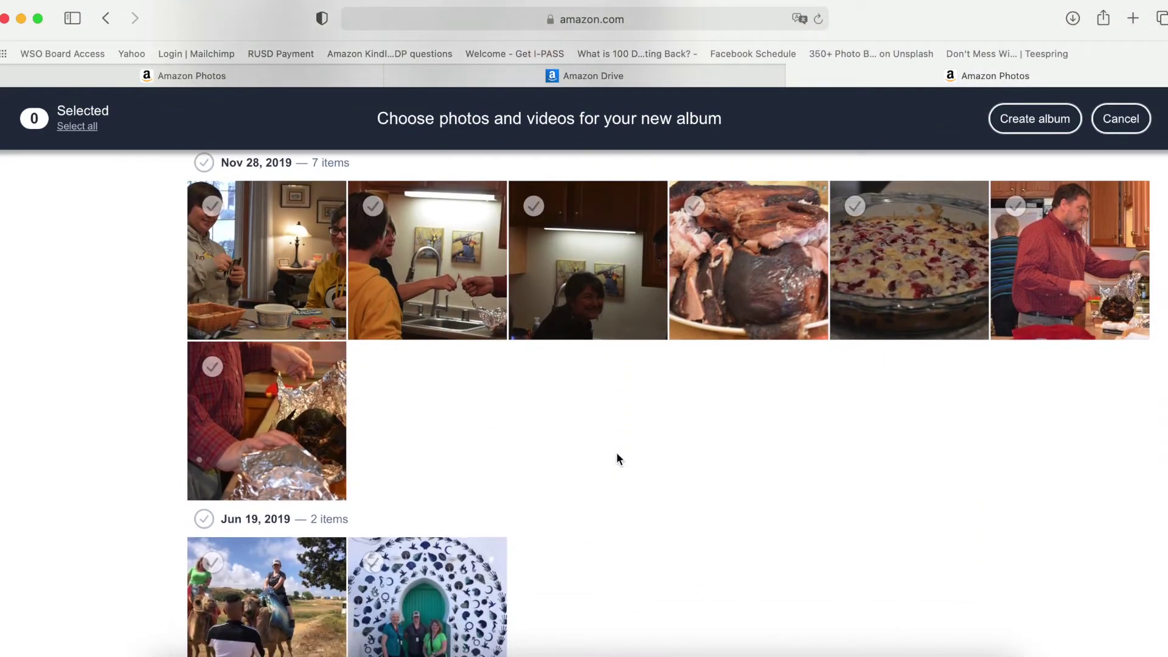
scroll(616, 459, up, 20)
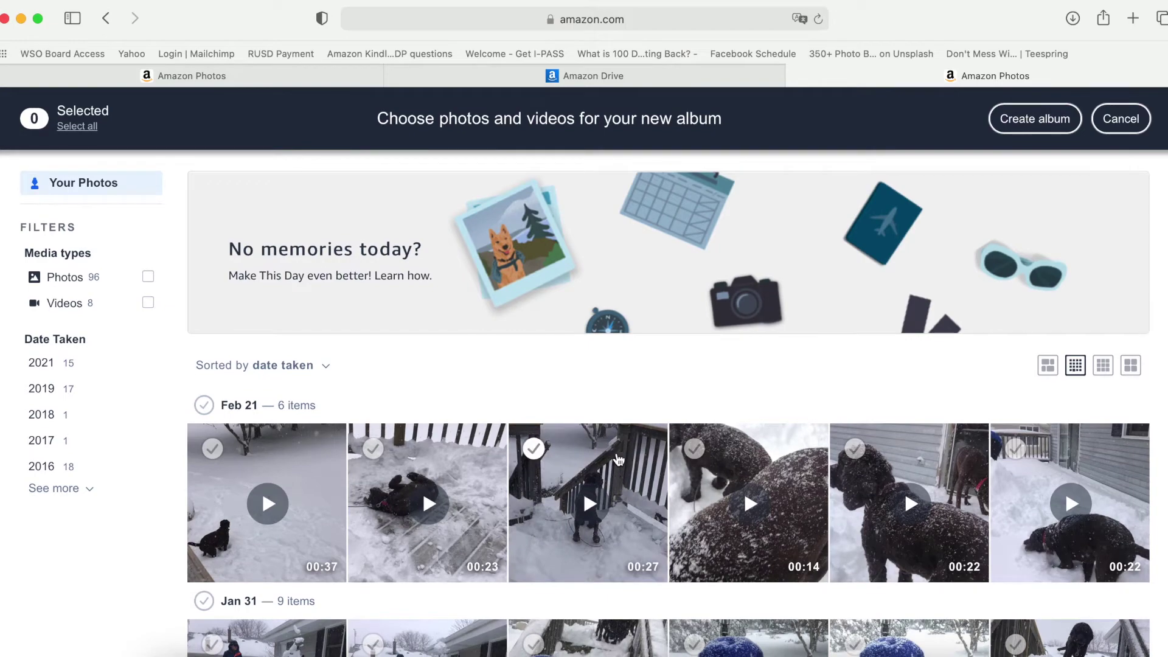
scroll(619, 460, down, 4)
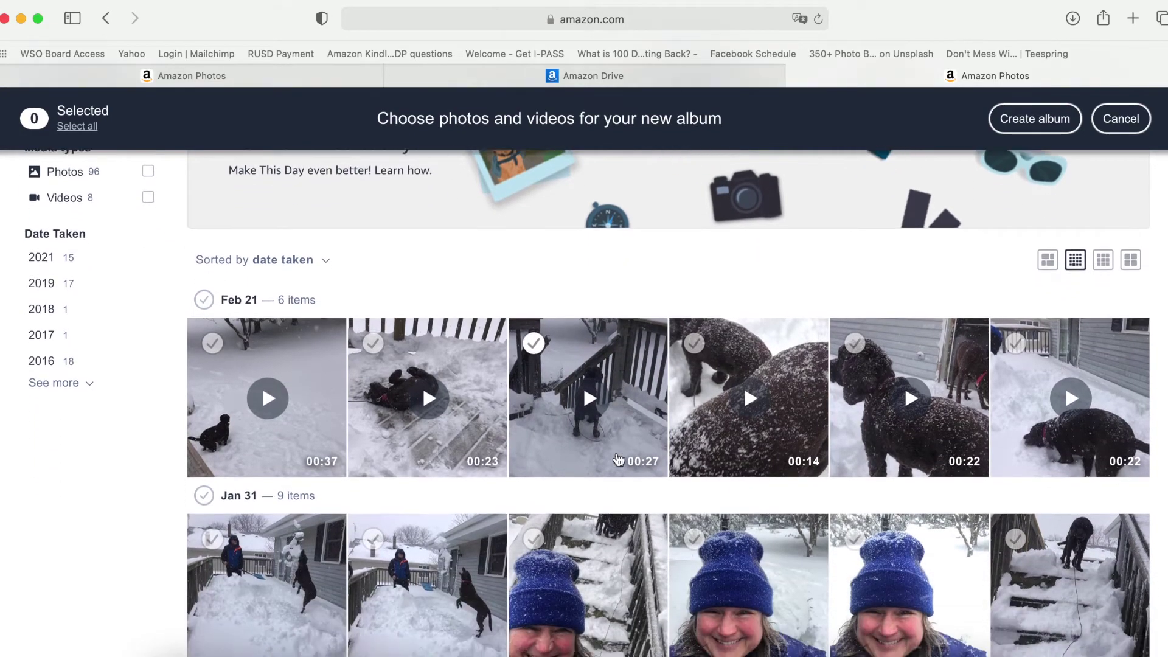
scroll(619, 460, down, 12)
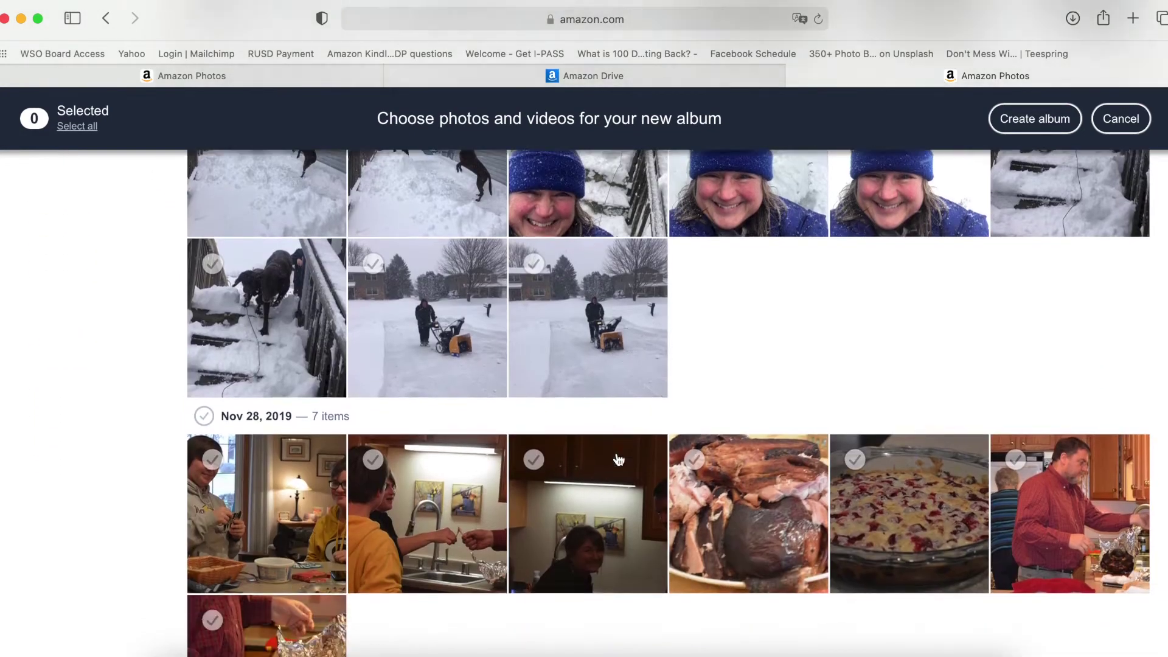
scroll(618, 461, down, 14)
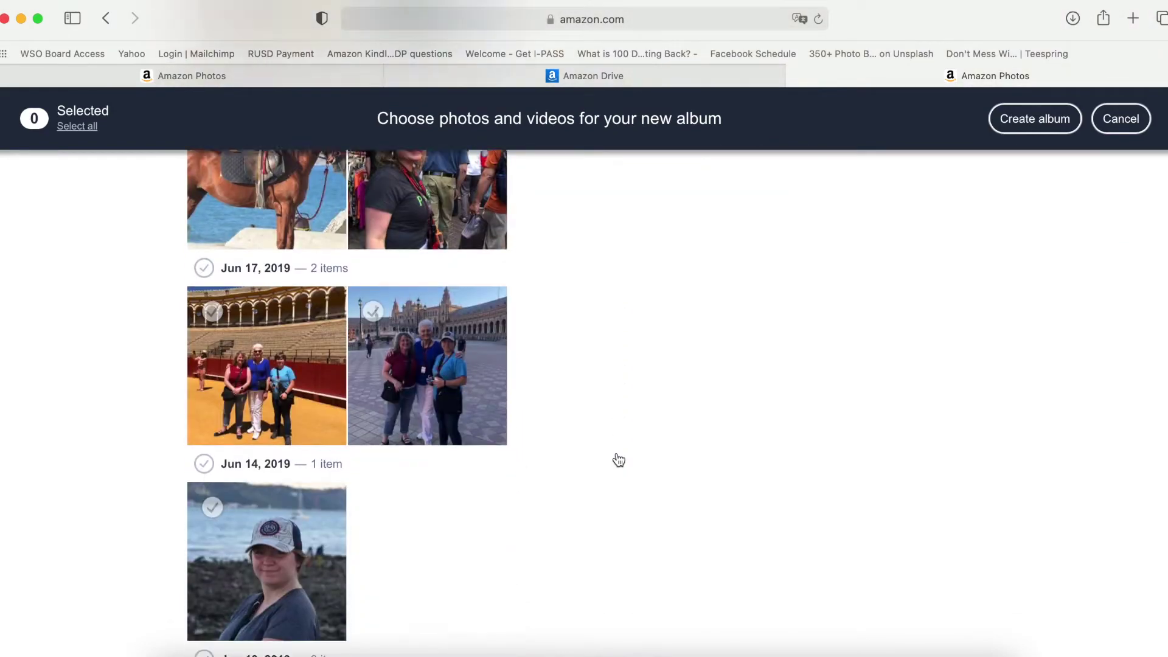
scroll(619, 461, down, 12)
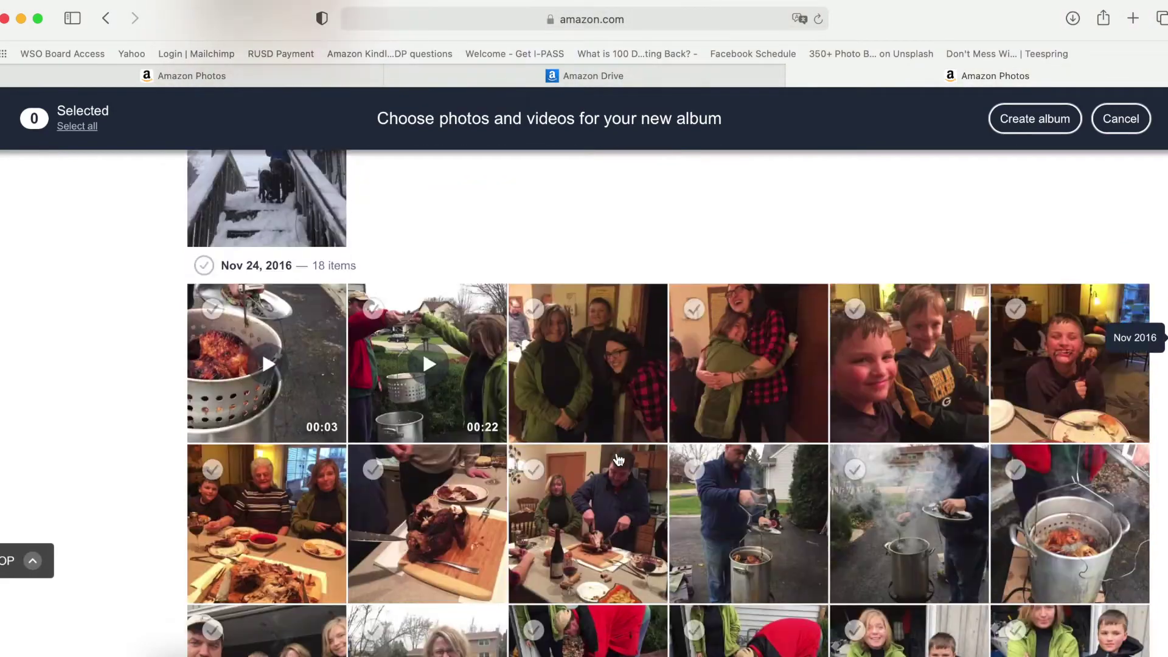
scroll(619, 461, down, 6)
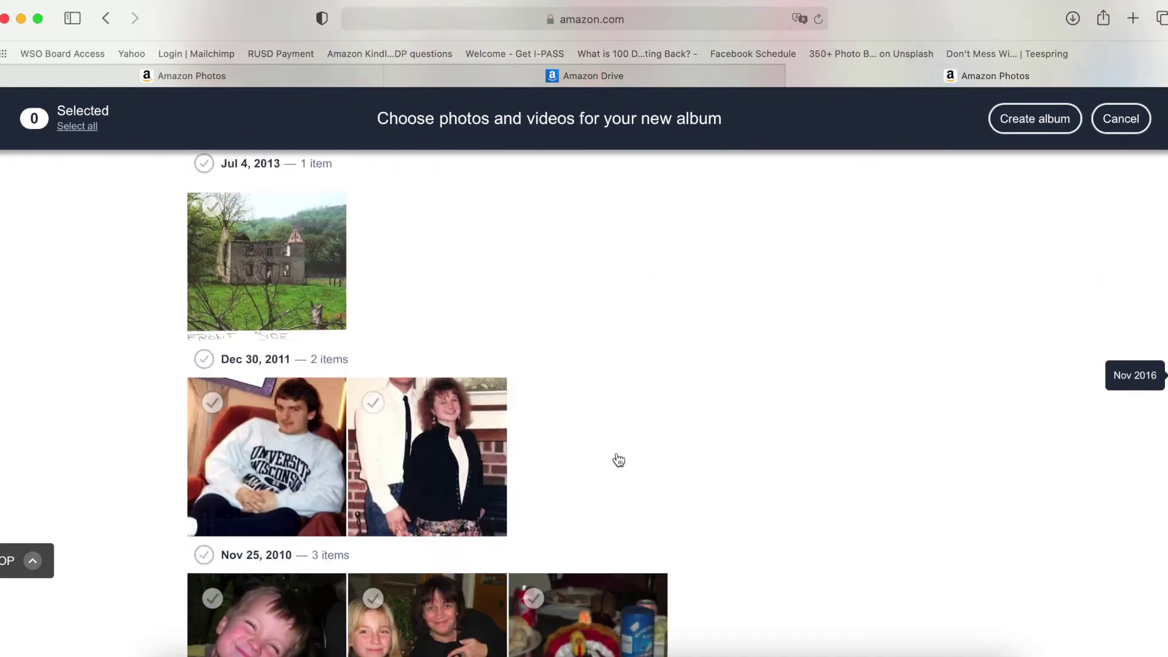
click(214, 297)
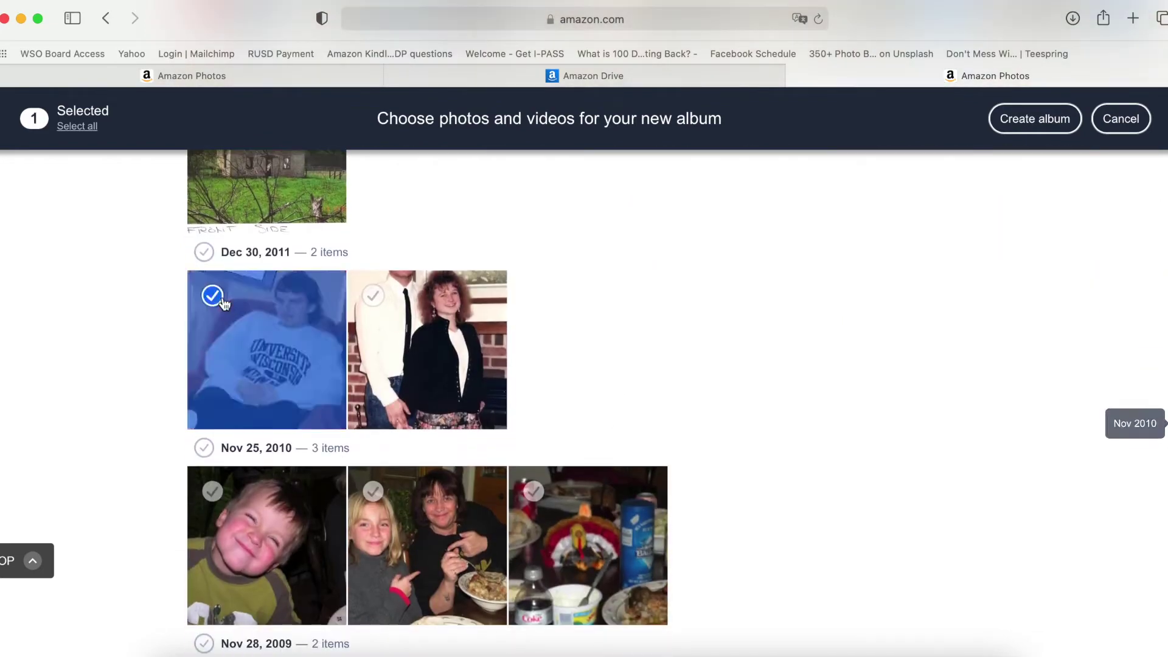
click(375, 297)
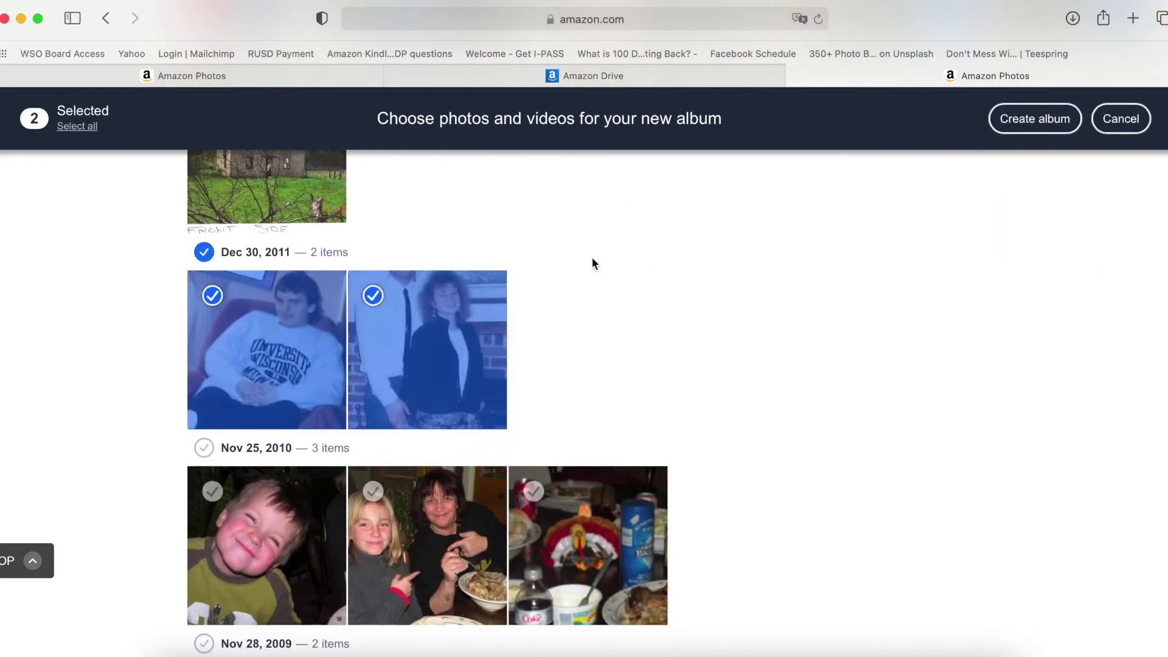
Step: Create the album from the selected photos, title it "1990s" plus the couple's first names, save it, and return to the albums overview
click(1051, 121)
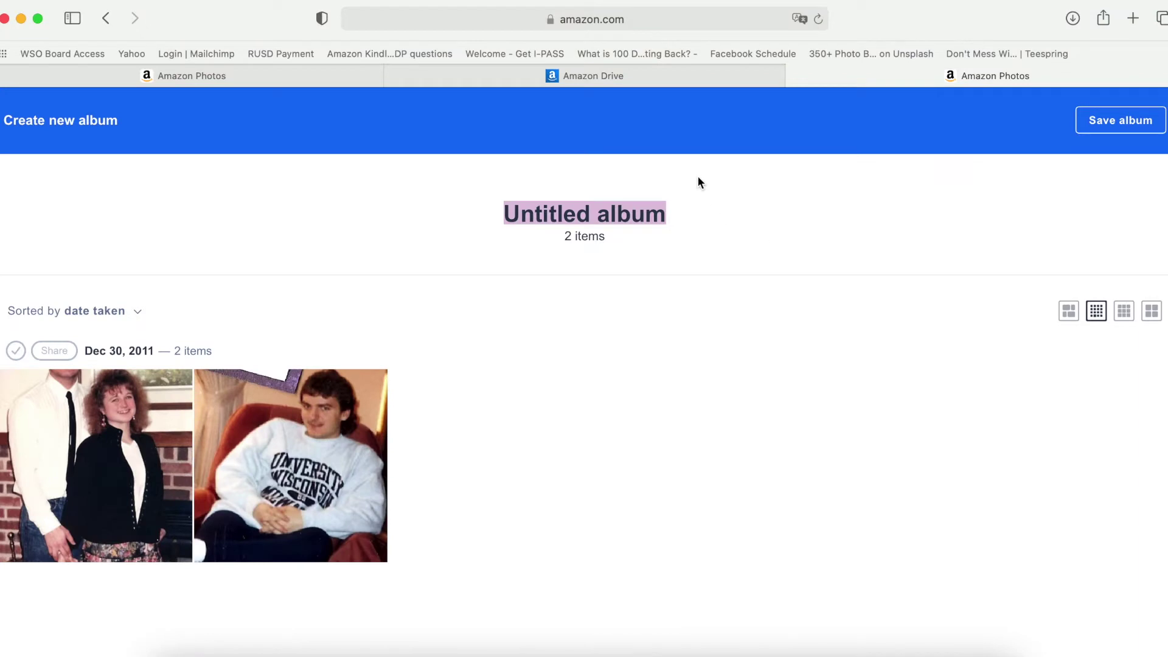
text(1990)
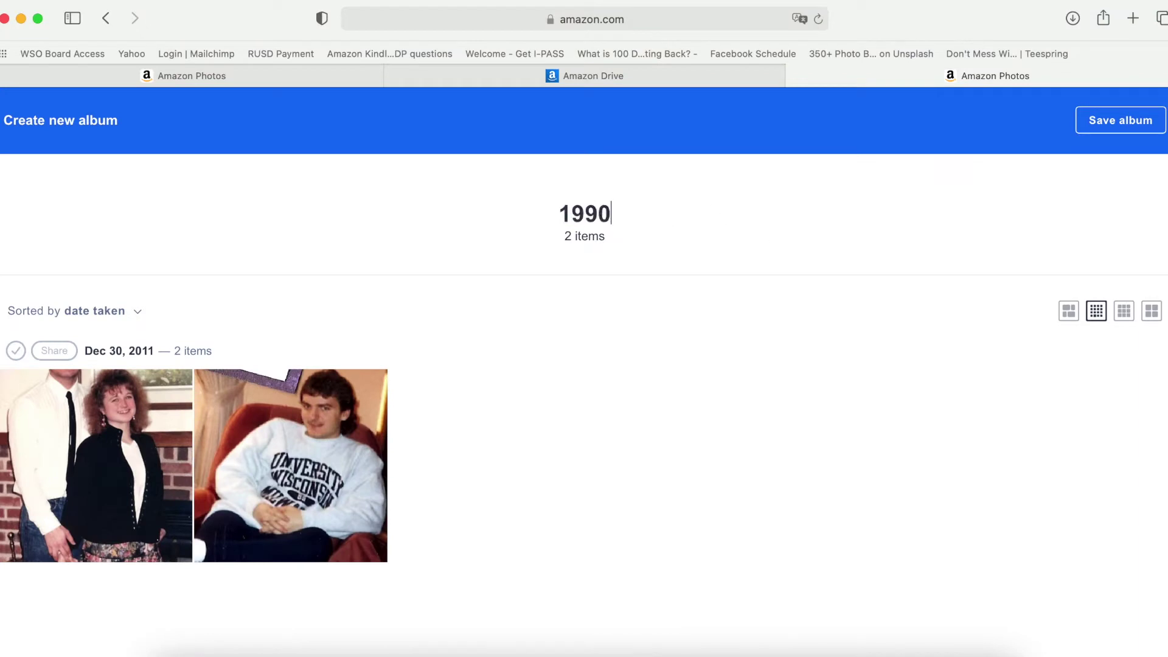
text(s Pau)
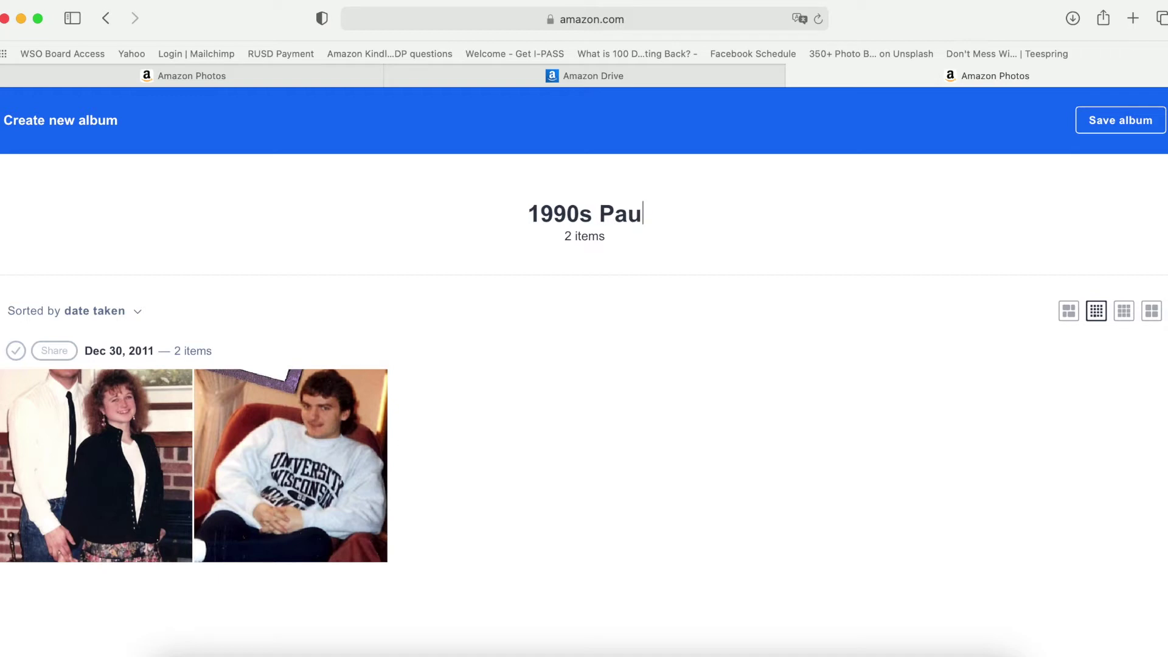
text(l & Mollie)
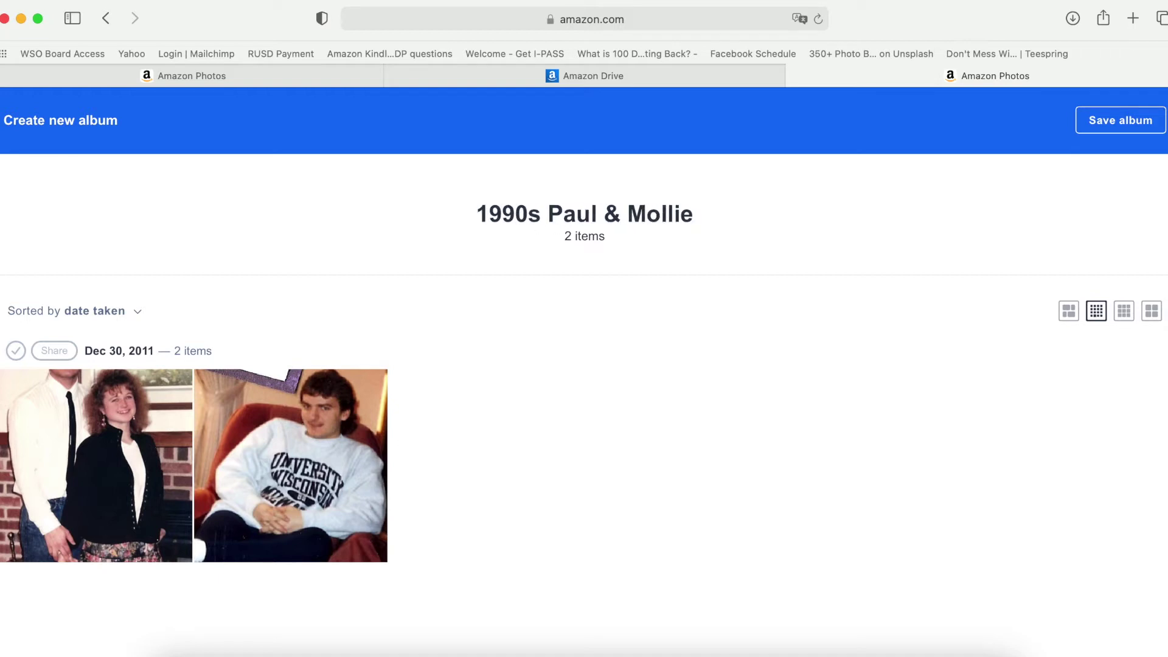
click(1120, 120)
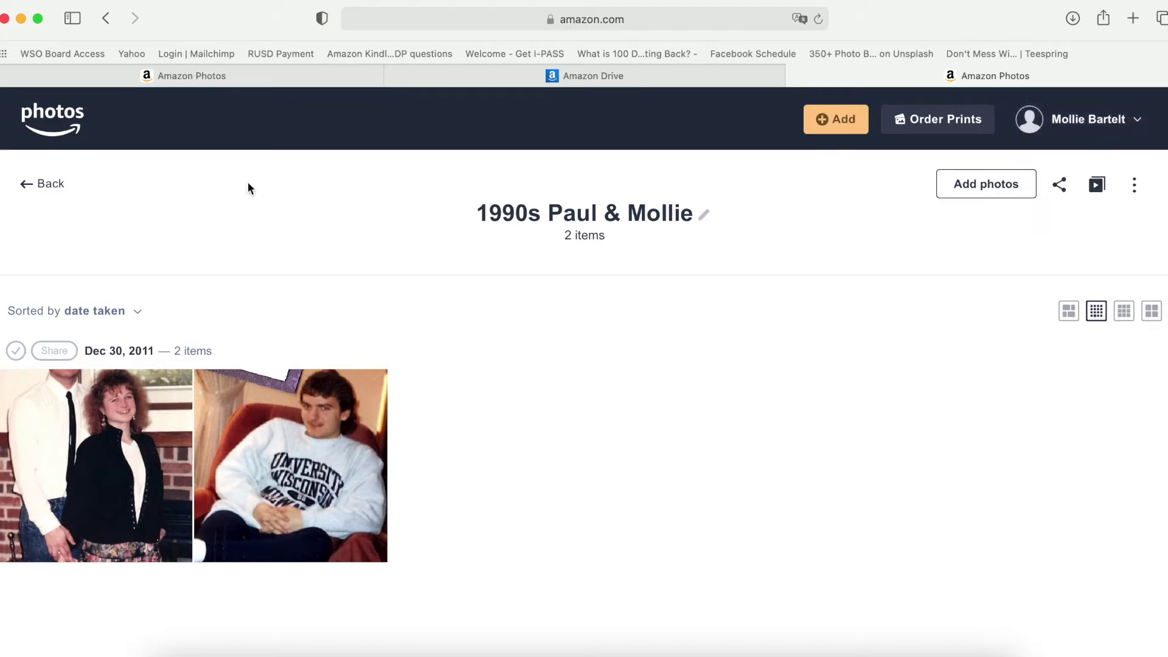
click(59, 193)
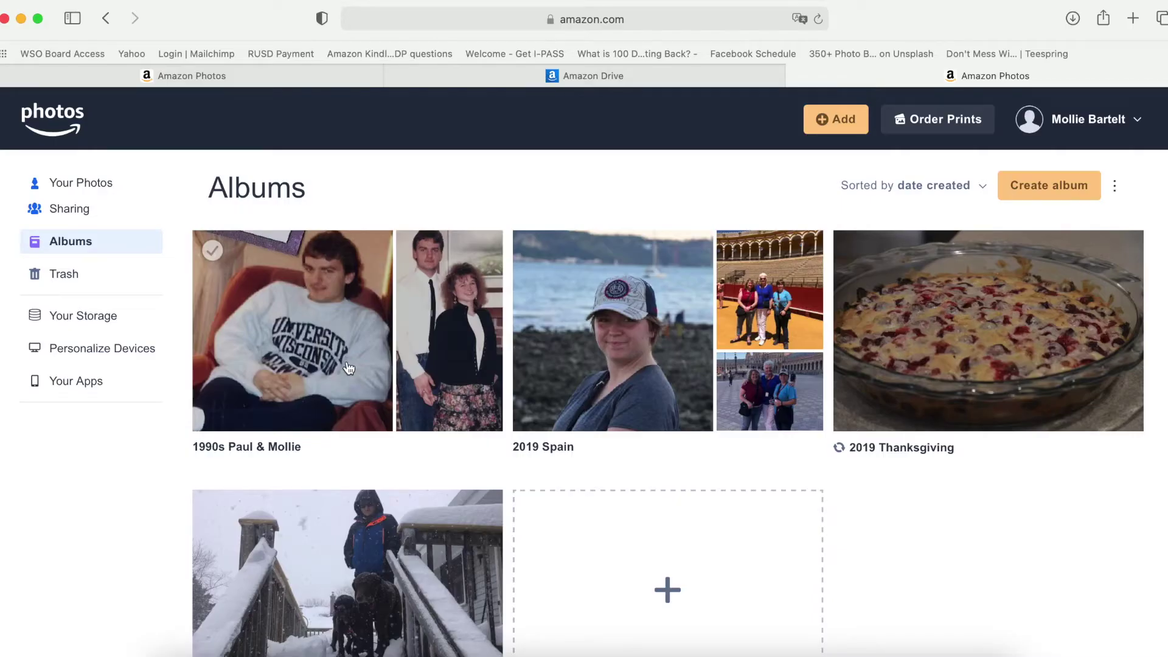
Step: Open the couple's standing photo from the new 1990s album and show its file information
click(349, 368)
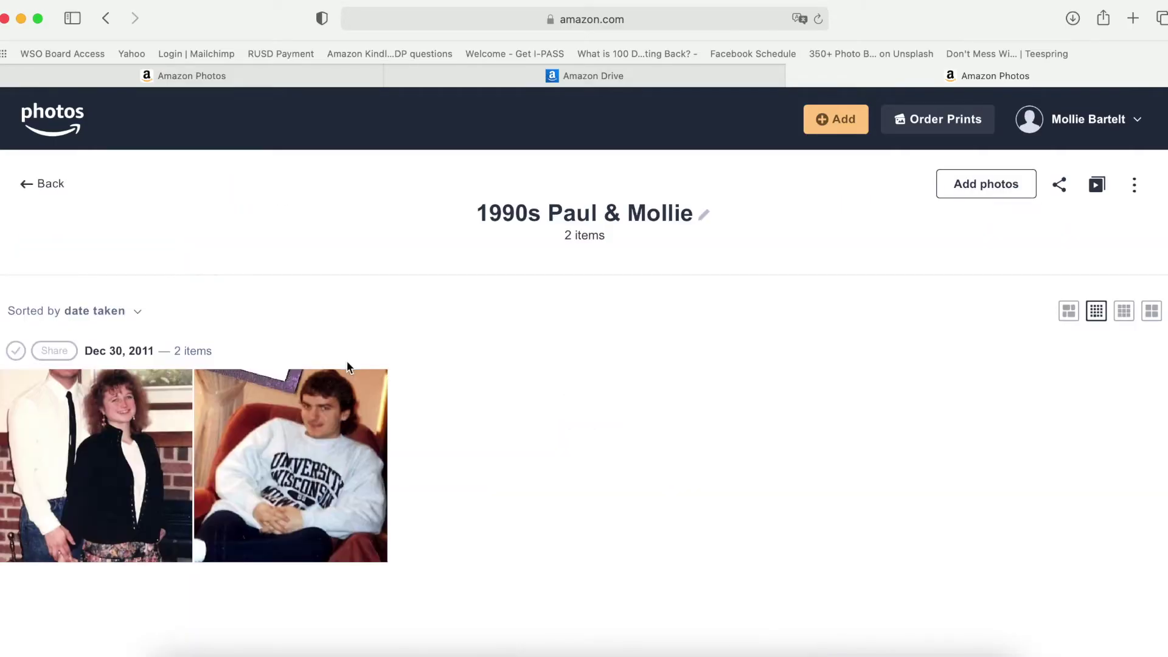
click(115, 495)
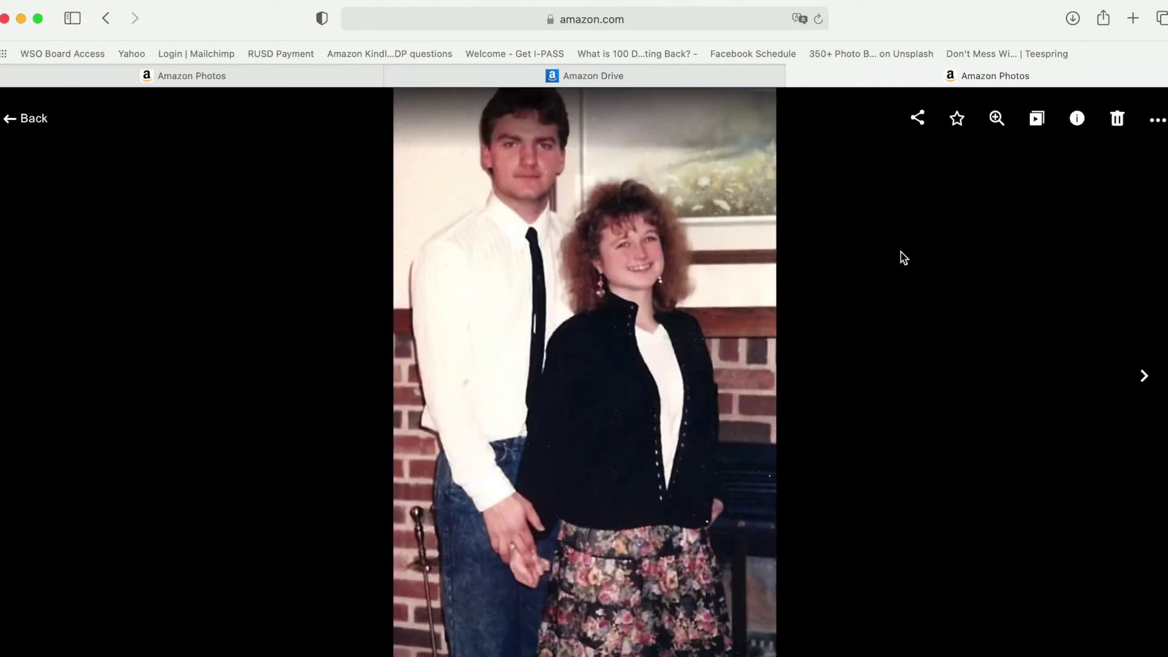
click(1077, 119)
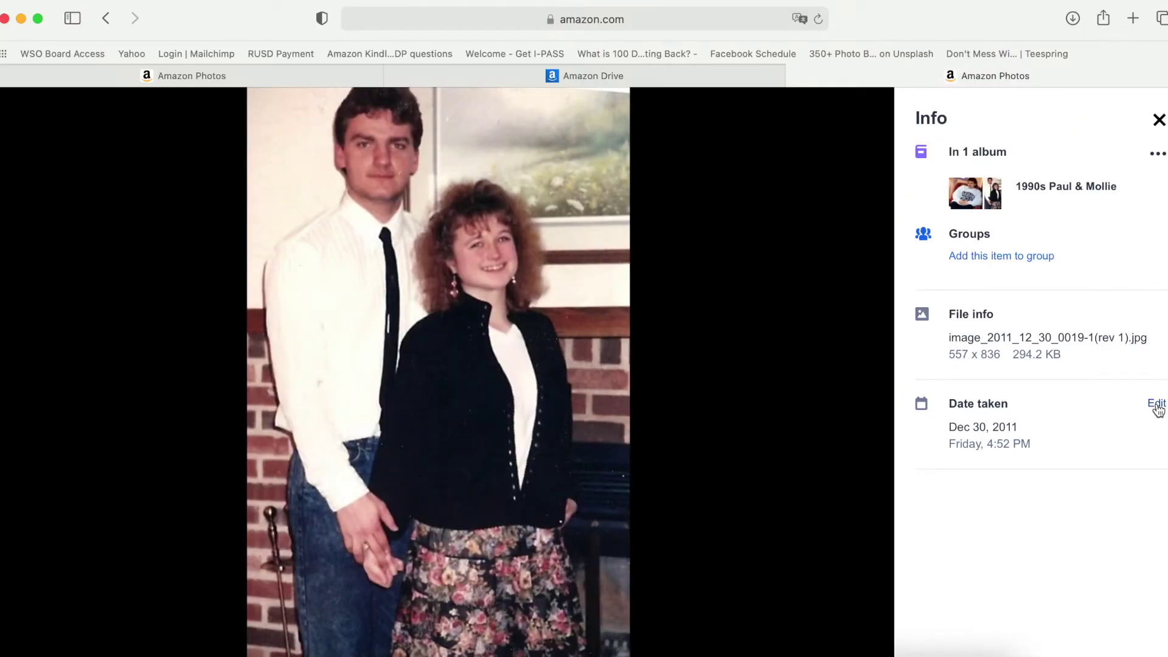
Step: Set the photo's date taken to year 1992 and month 04, save the change, and return to the album
click(1157, 411)
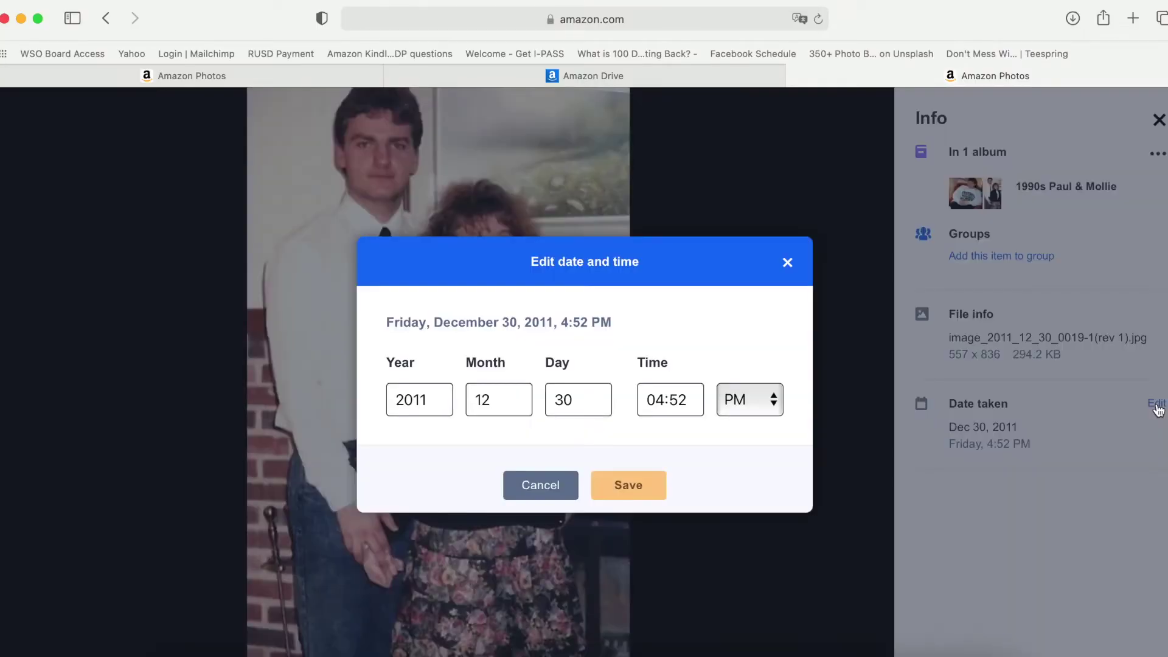
click(427, 397)
key(BackSpace)
key(BackSpace)
key(BackSpace)
key(BackSpace)
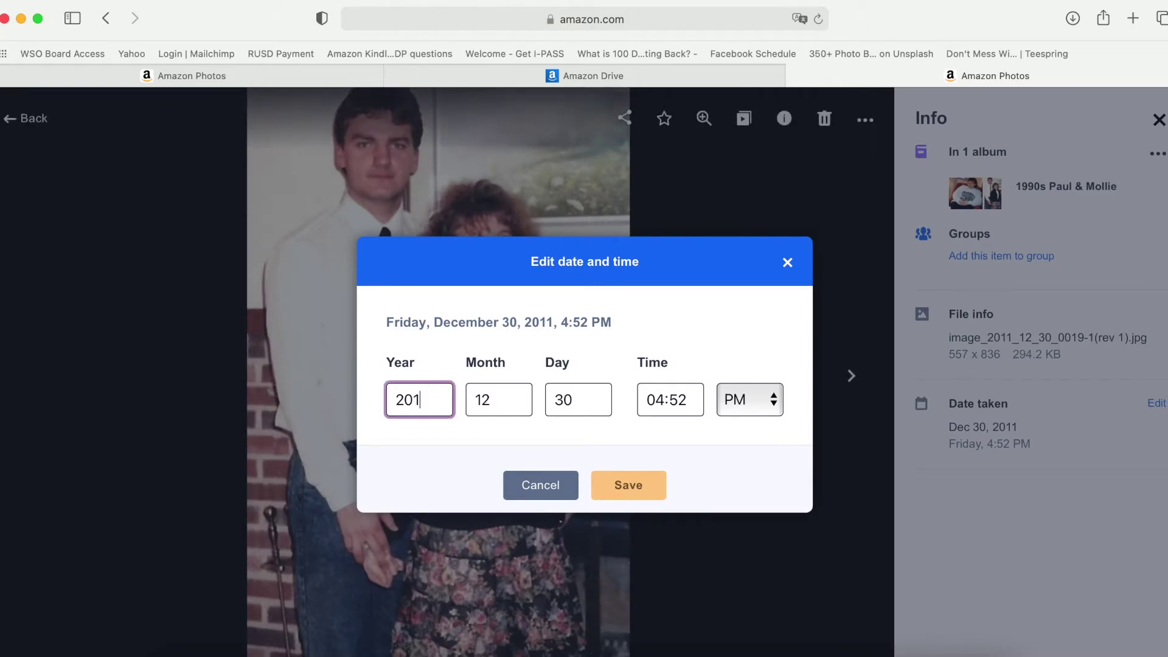
text(1992)
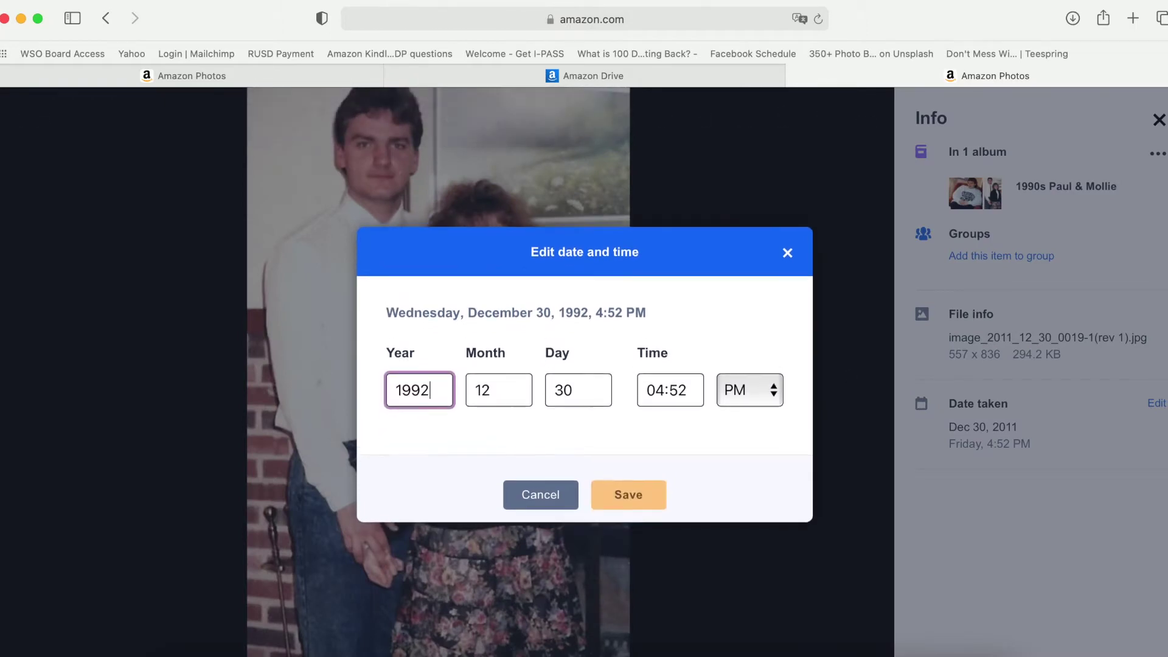
key(Tab)
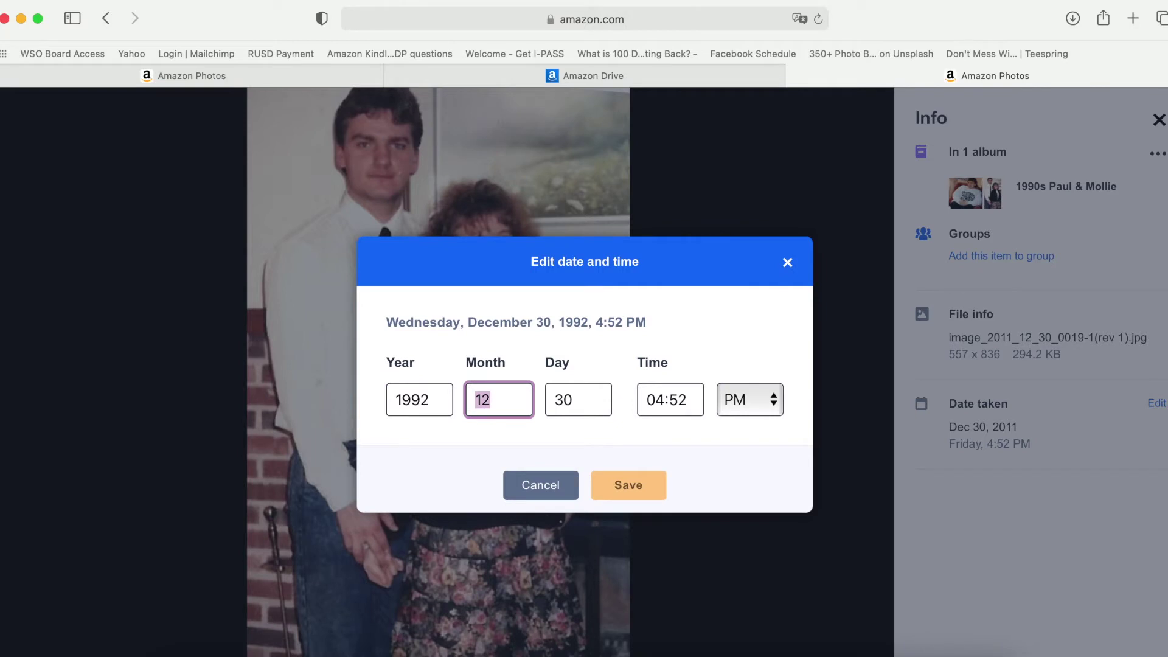
text(04)
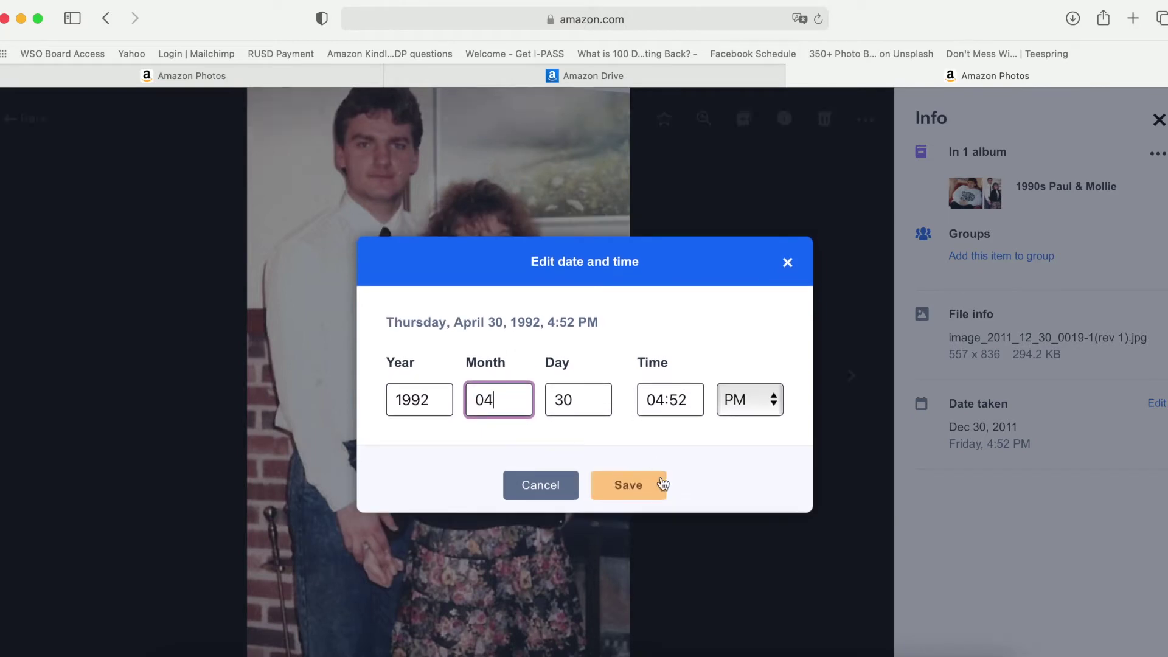
click(640, 492)
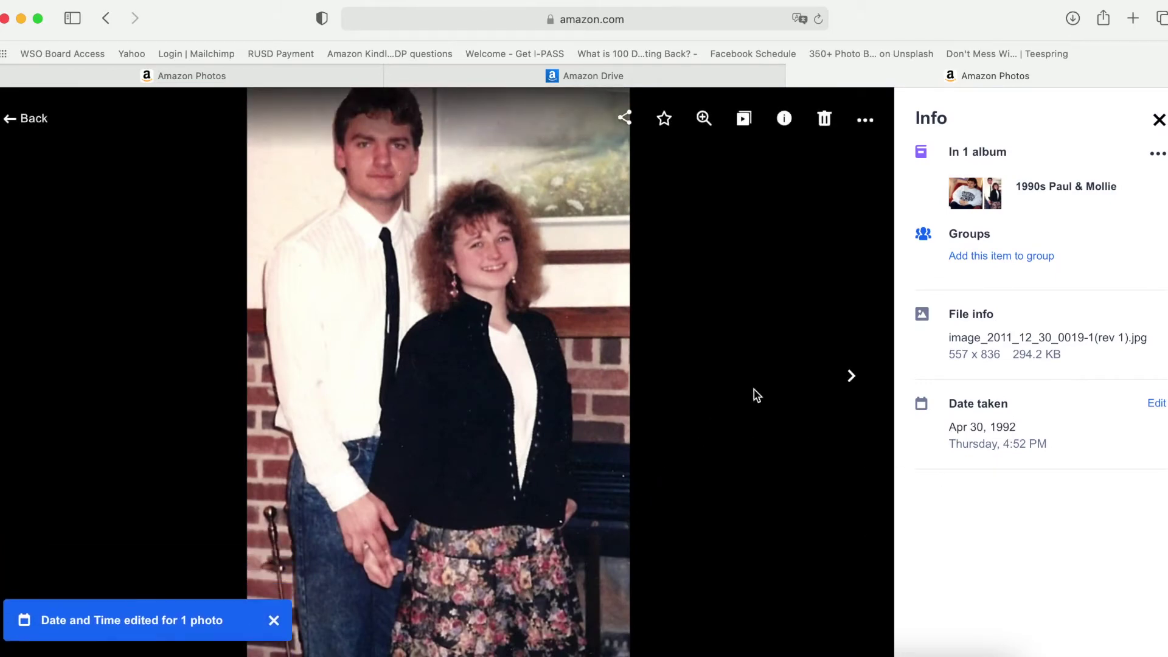
click(27, 120)
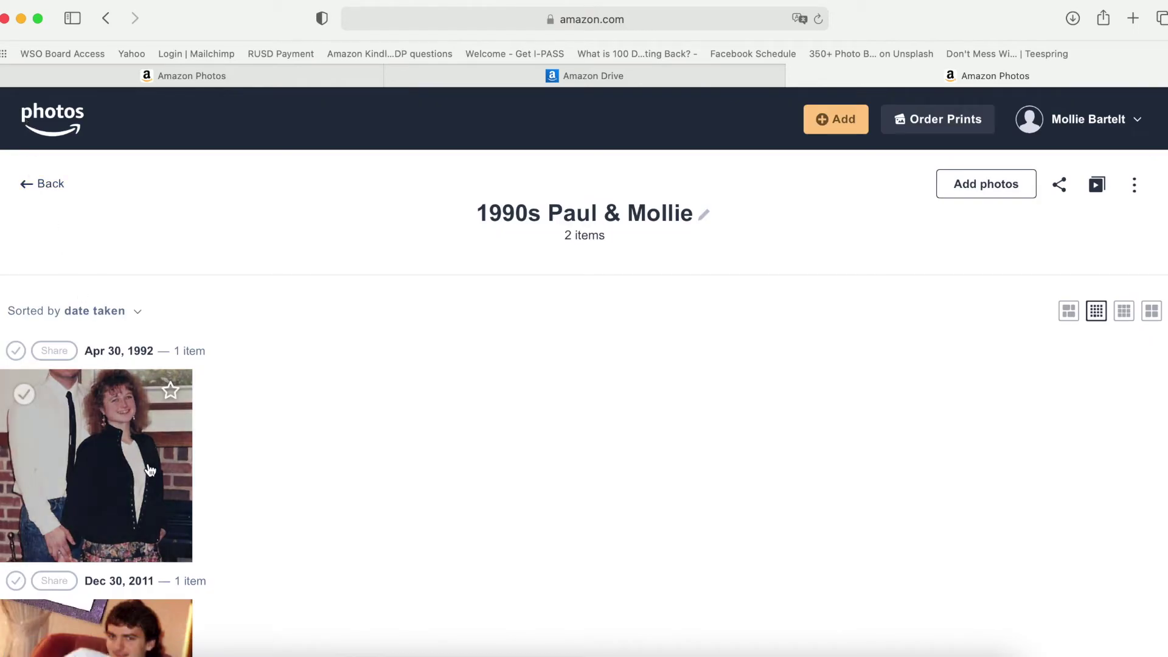
Step: Select the photo dated Apr 30, 1992 in the album and download it
scroll(144, 454, down, 2)
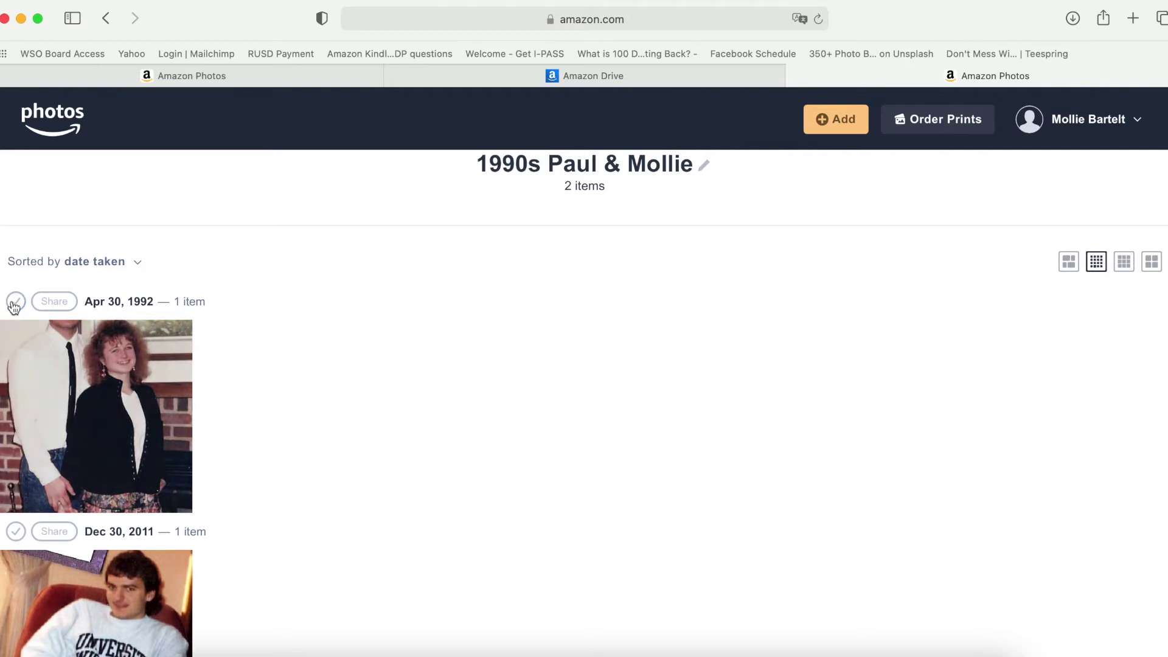
click(25, 347)
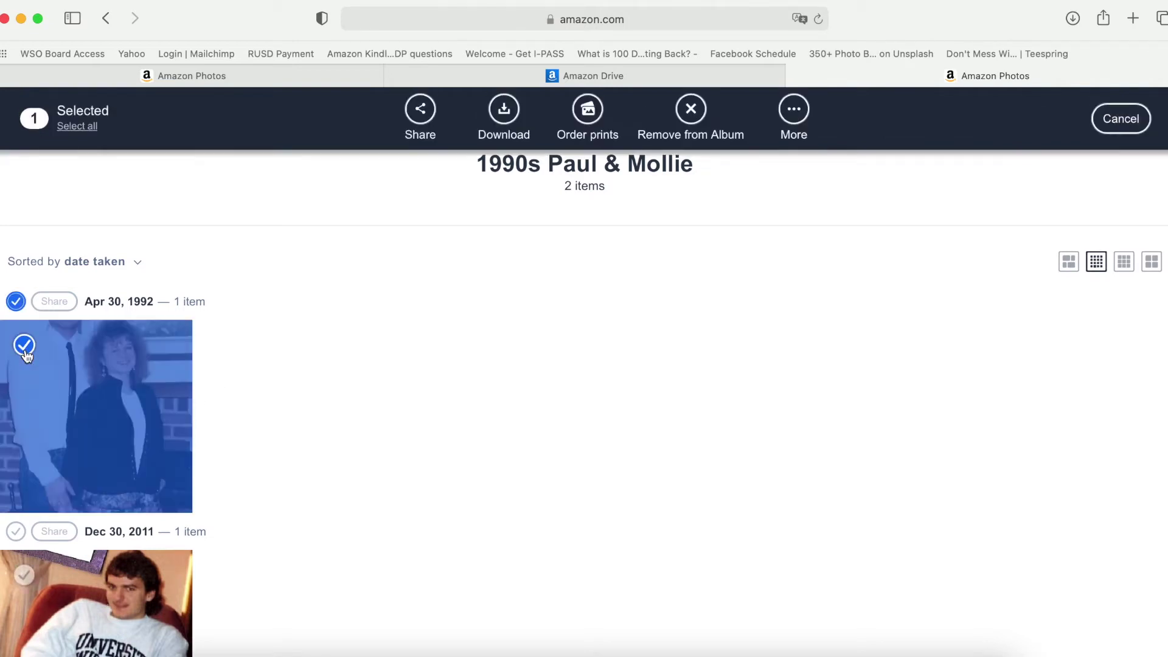
click(509, 124)
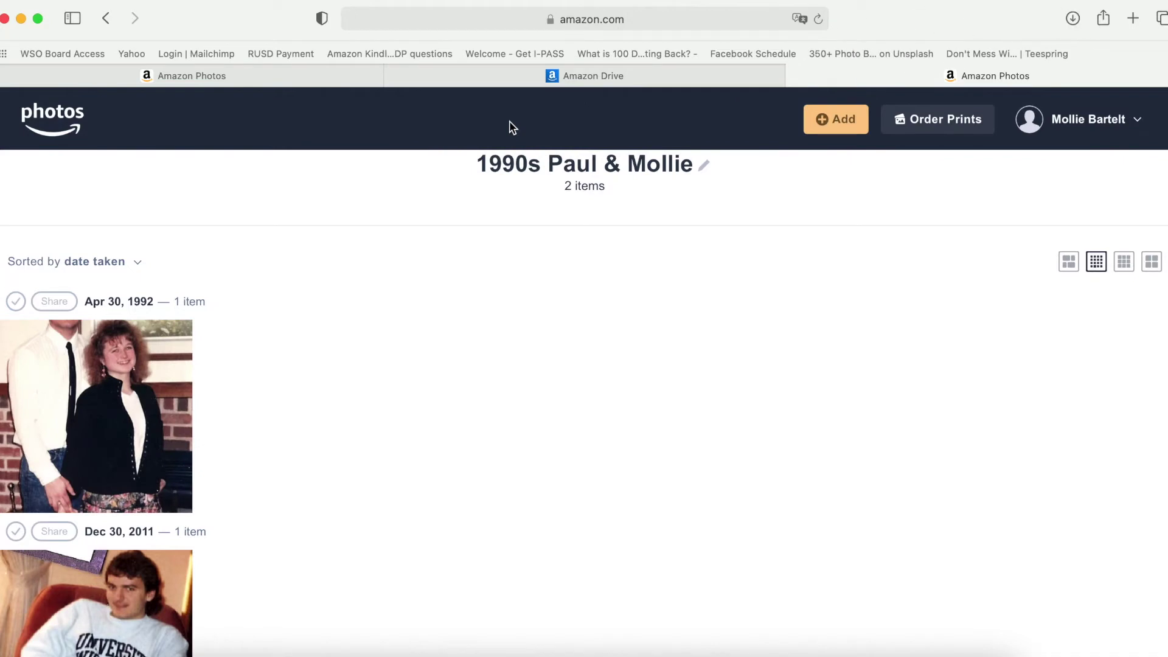